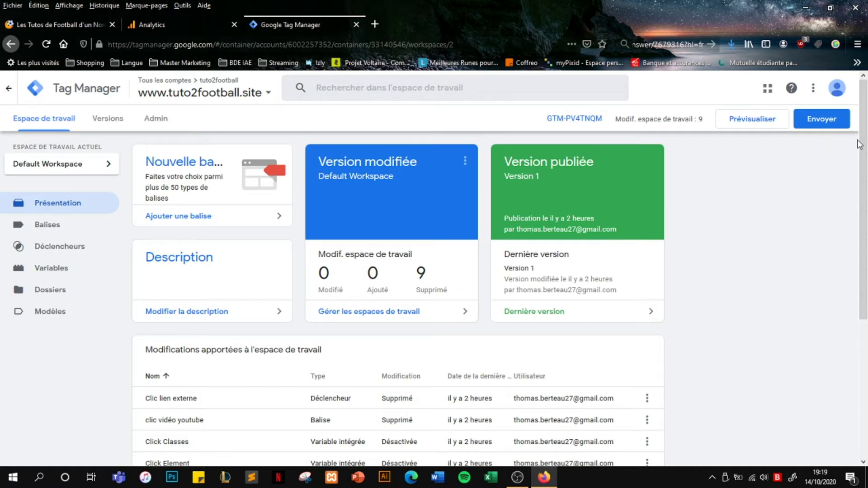
Enable the built-in variable Scroll Depth Units in the container's variable configuration.
scroll(679, 235, "down", 5)
scroll(588, 317, "up", 5)
left_click(69, 273)
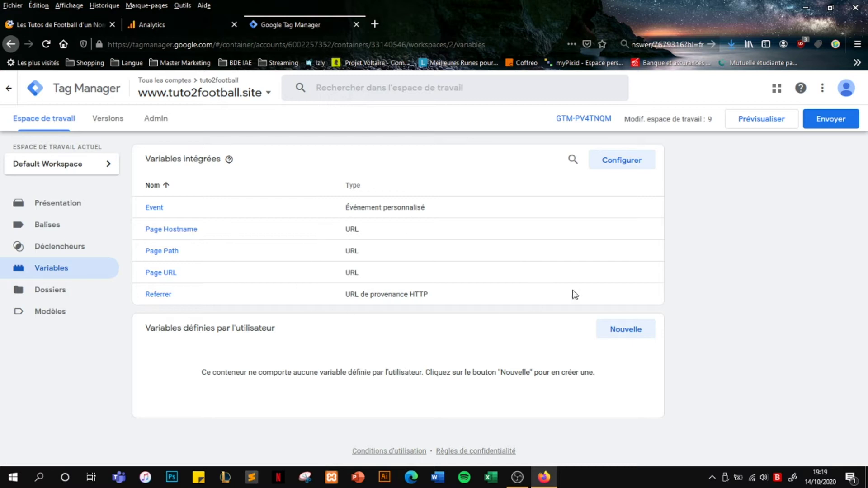
left_click(634, 167)
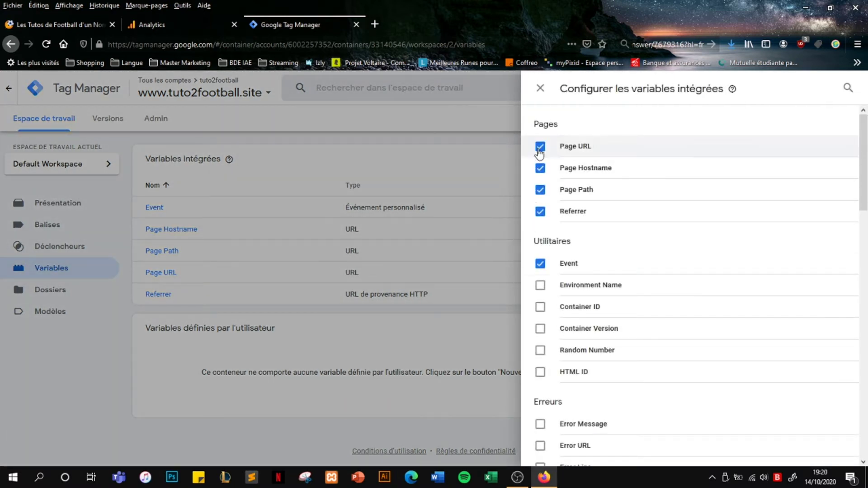
scroll(586, 357, "down", 3)
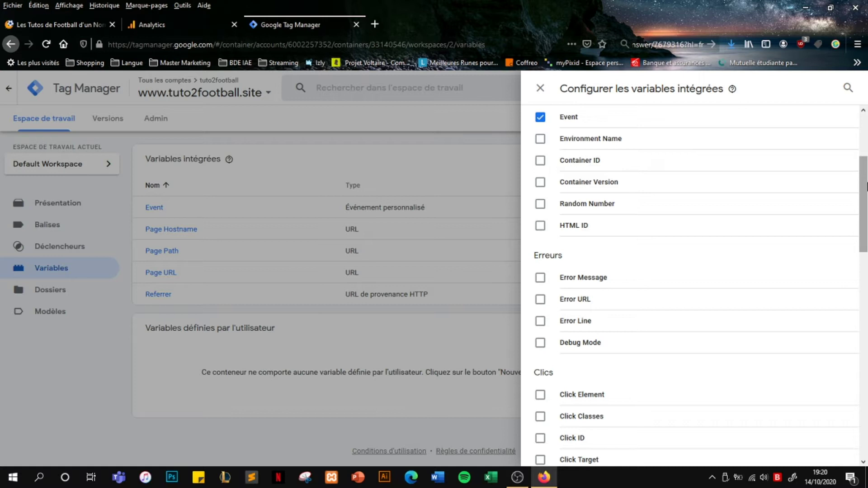
left_click_drag(866, 187, 866, 418)
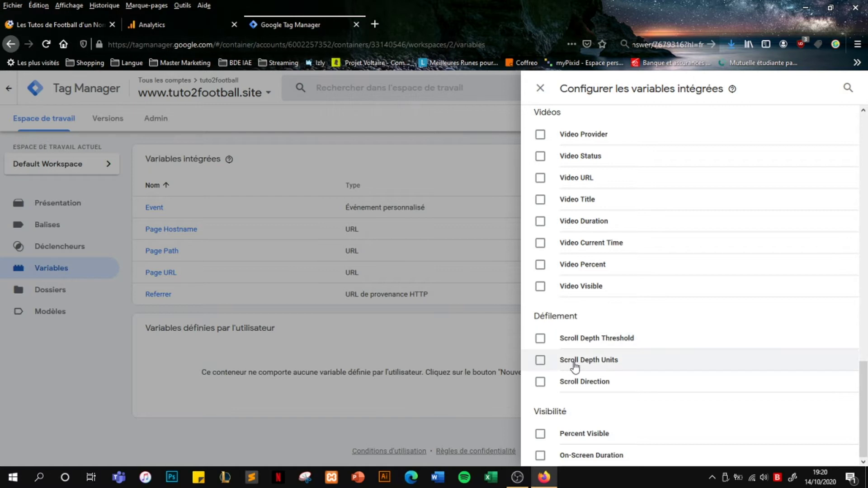
left_click(541, 361)
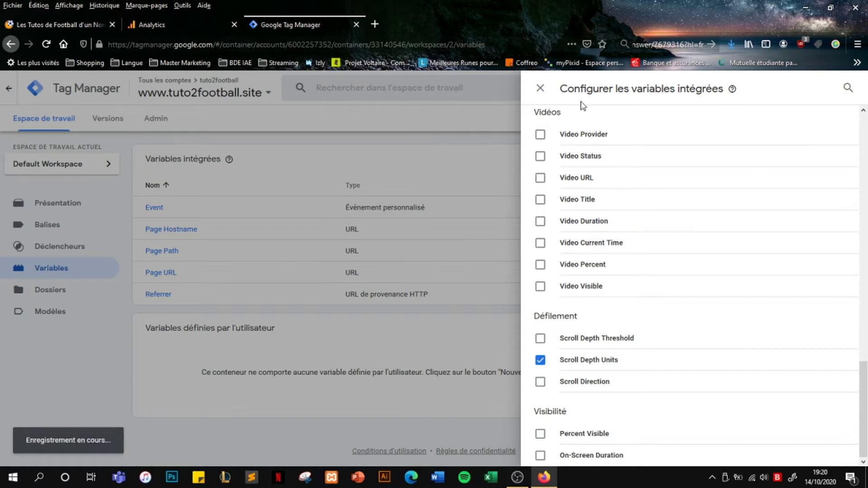
left_click(539, 89)
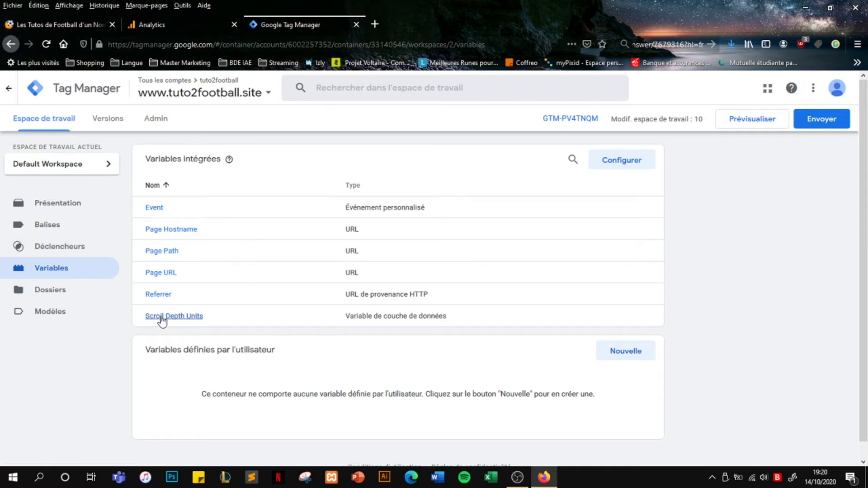
Create a new trigger of type Profondeur de défilement.
left_click(63, 254)
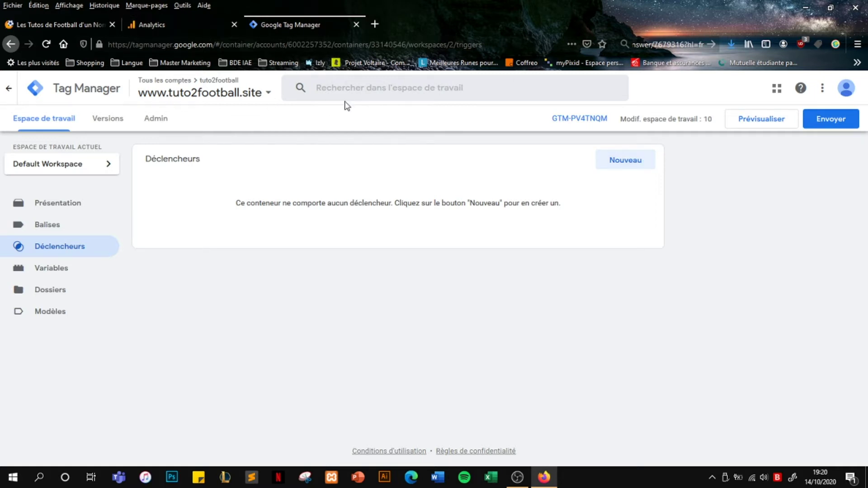
left_click(618, 167)
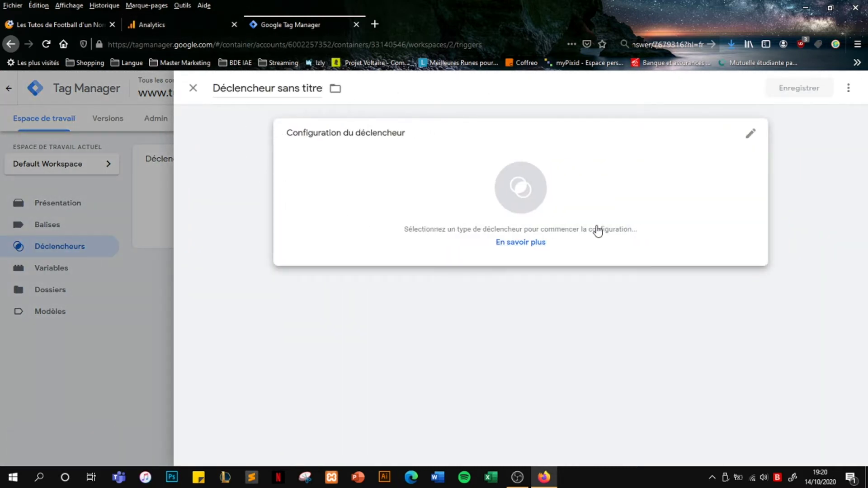
left_click(499, 205)
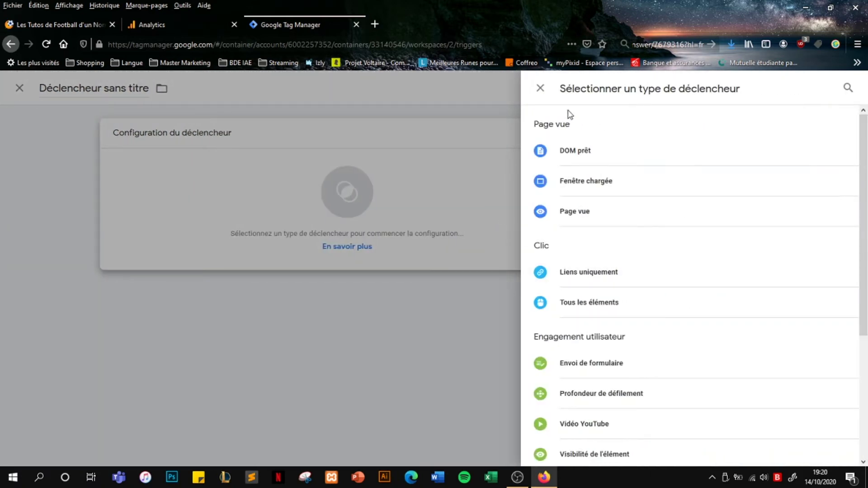
left_click_drag(867, 161, 867, 255)
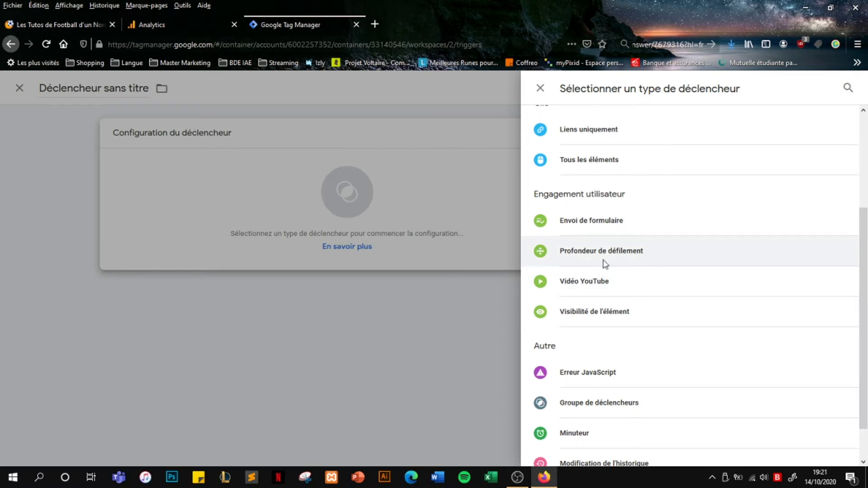
left_click(598, 259)
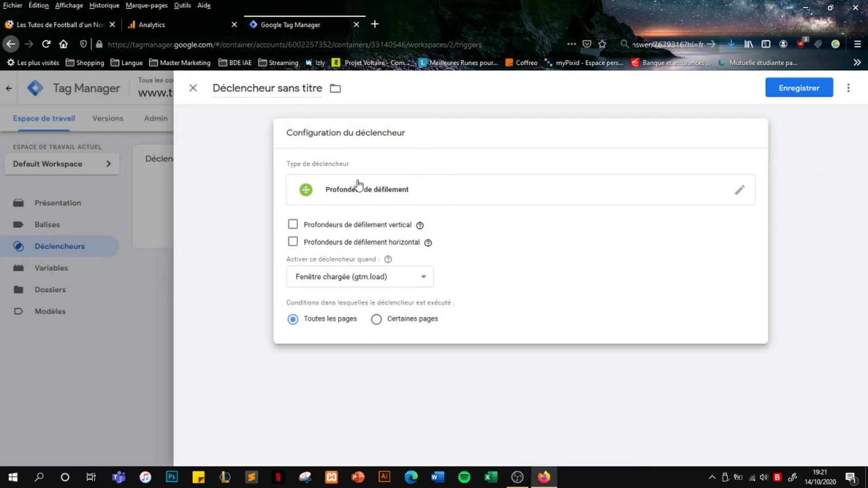
Examine the football tutorial site's home page from top to bottom to judge how far visitors scroll.
left_click(69, 24)
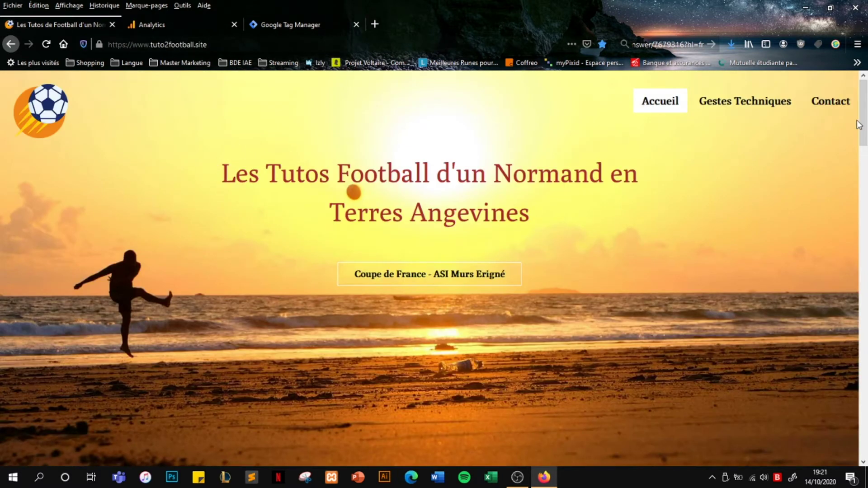
scroll(863, 153, "down", 5)
scroll(862, 154, "down", 15)
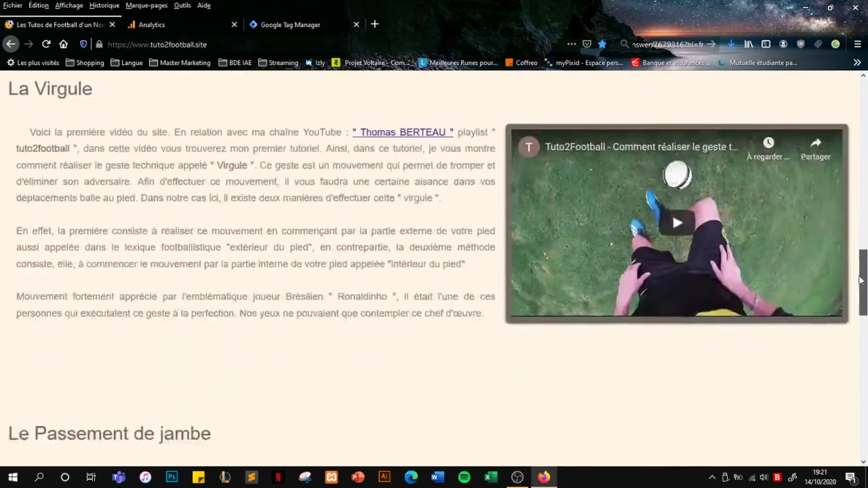
left_click_drag(861, 280, 841, 297)
scroll(504, 239, "down", 18)
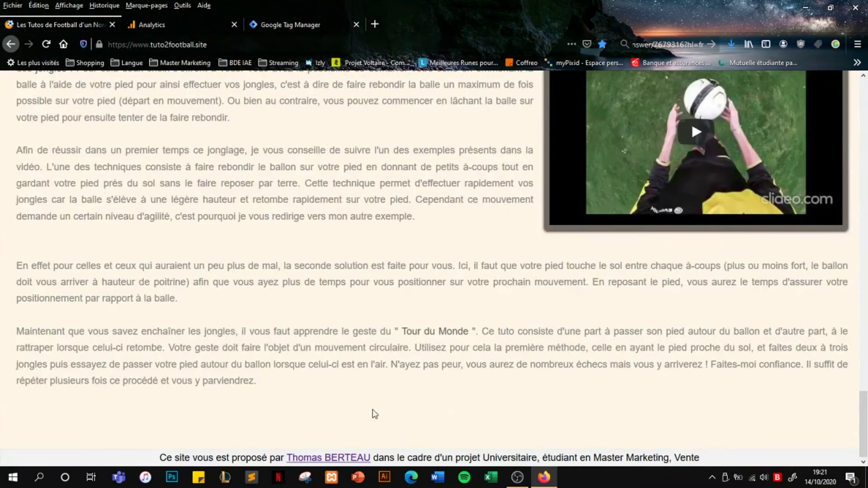
scroll(526, 364, "up", 15)
scroll(529, 370, "down", 10)
scroll(526, 317, "up", 20)
scroll(526, 317, "up", 10)
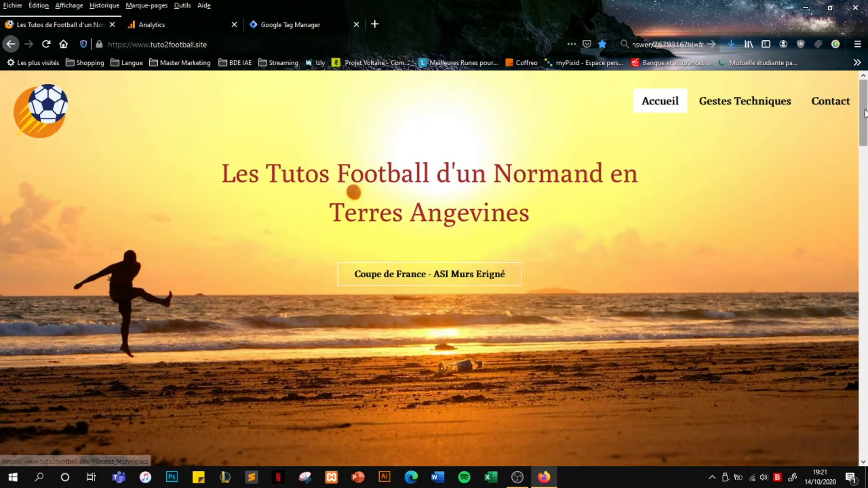
Enable vertical scroll depths by percentage for the trigger and set the threshold to 90 %, rechecking the site's home page length.
left_click(317, 24)
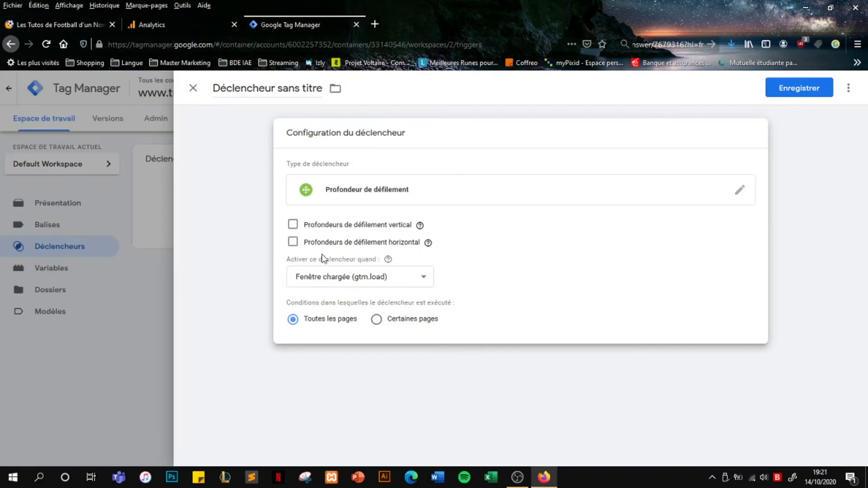
left_click(293, 225)
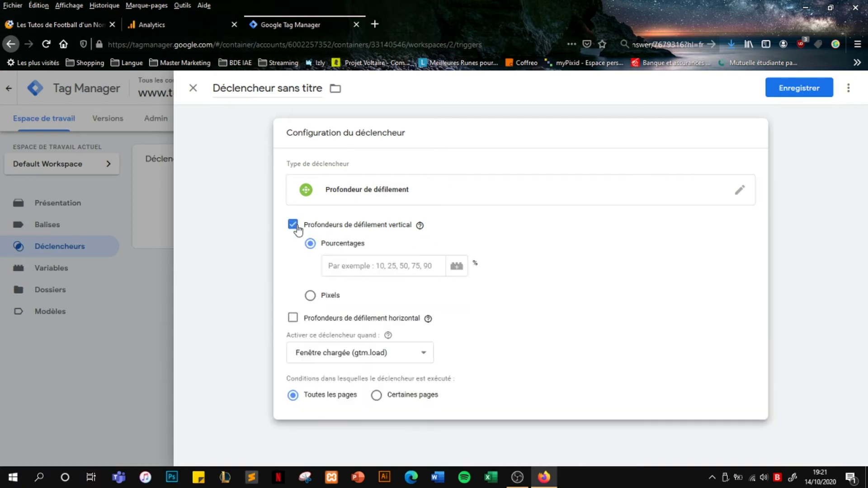
left_click(363, 265)
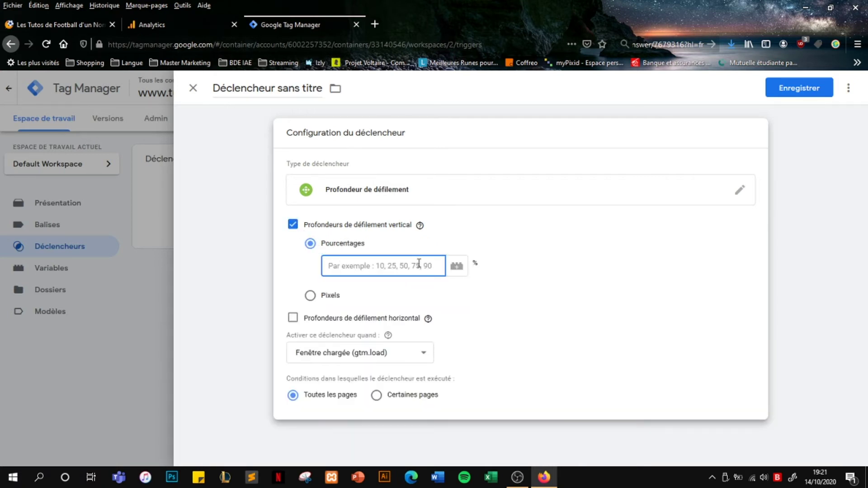
left_click(96, 21)
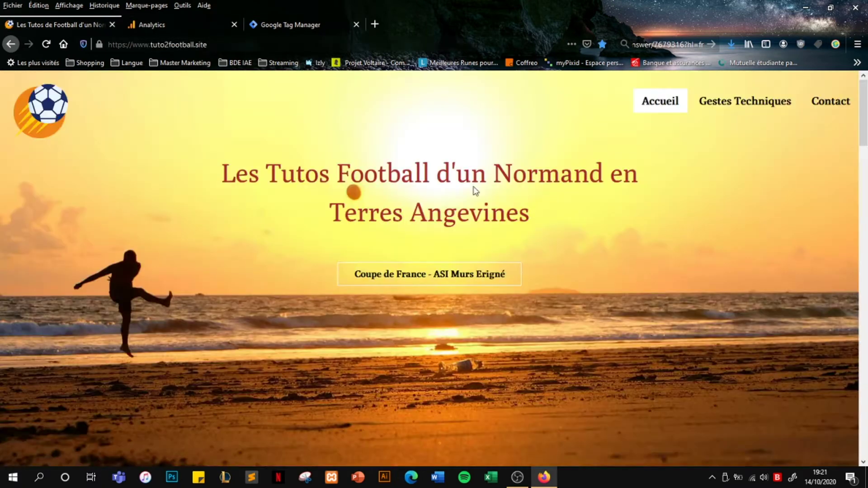
scroll(724, 302, "down", 10)
left_click_drag(865, 220, 855, 97)
left_click(333, 25)
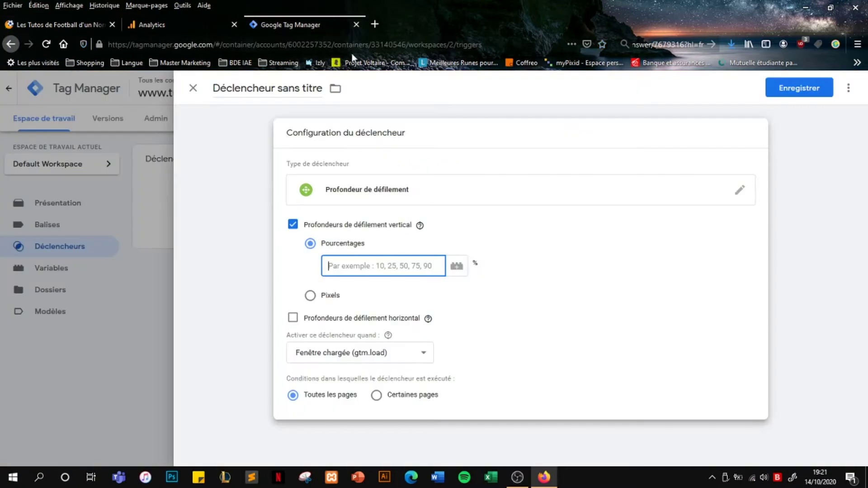
left_click(413, 263)
type("90")
key("Tab")
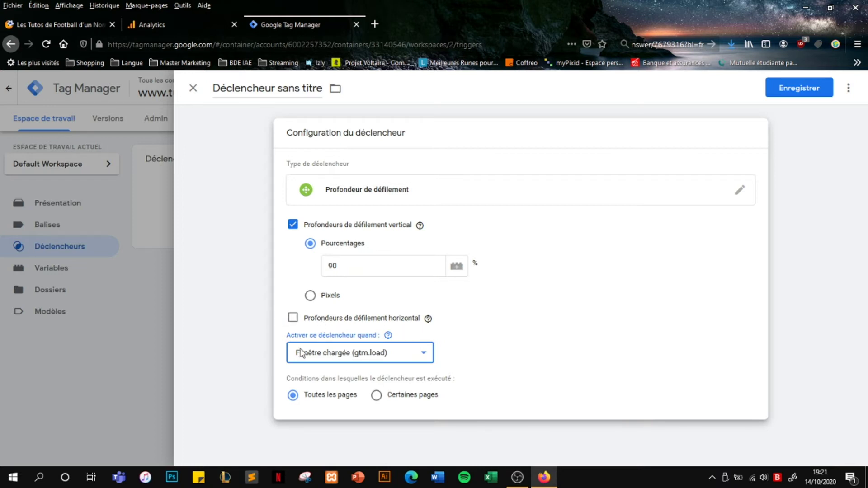
left_click(376, 396)
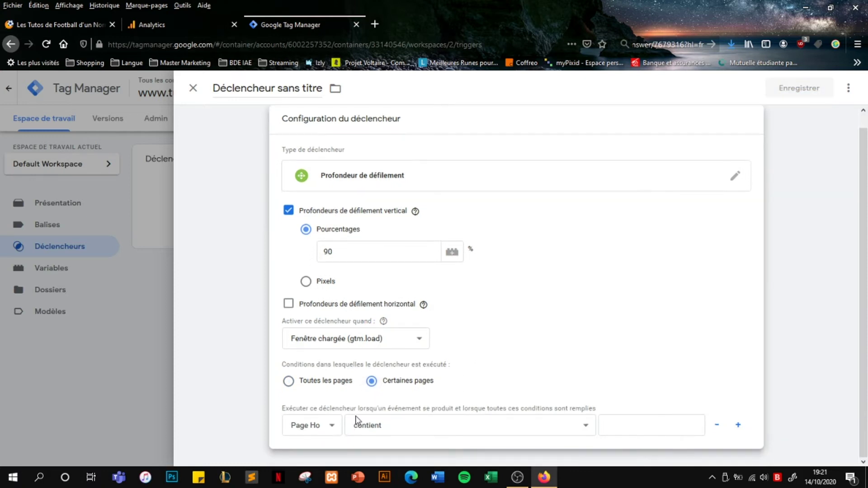
left_click(326, 432)
left_click(325, 432)
left_click(290, 386)
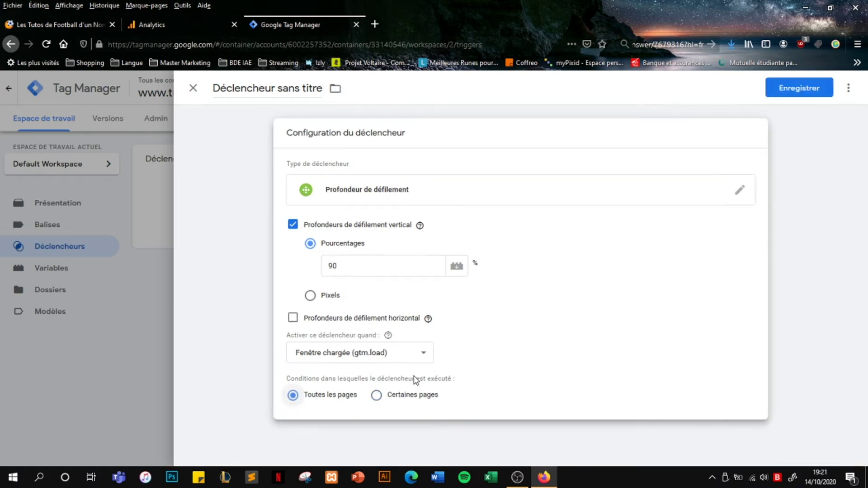
Save the scroll depth trigger under the name "Profondeur scroll".
left_click(787, 93)
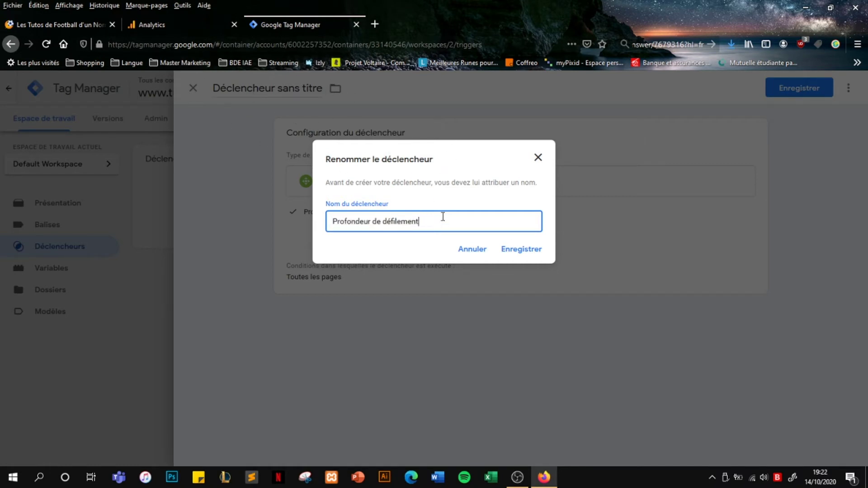
type("Pro")
left_click(520, 249)
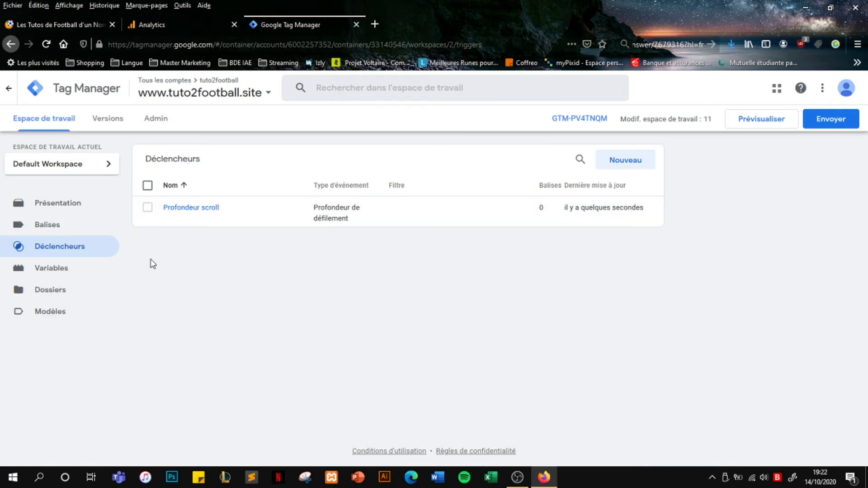
Create a new tag of type Google Analytics : Universal Analytics and glance at the Analytics real-time overview.
left_click(83, 228)
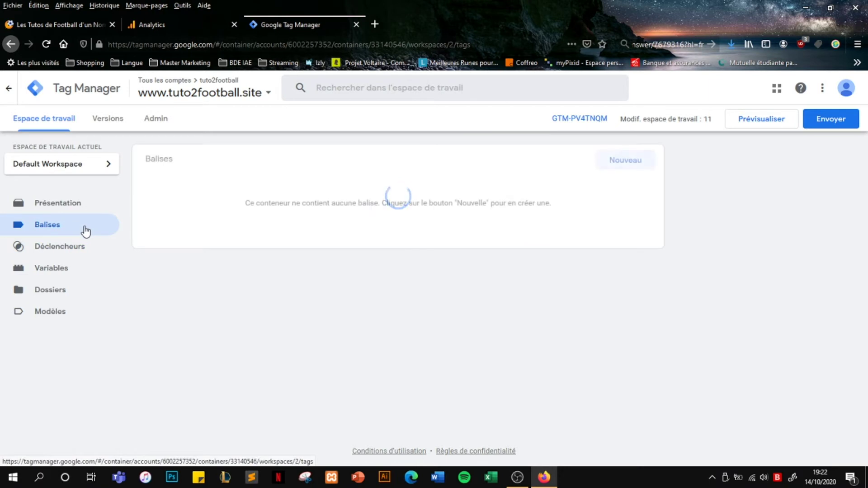
left_click_drag(146, 162, 177, 163)
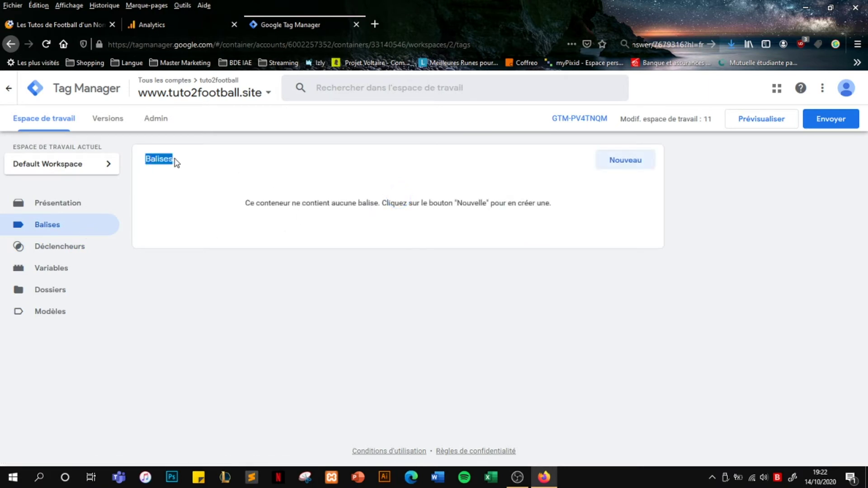
left_click(197, 172)
left_click(621, 171)
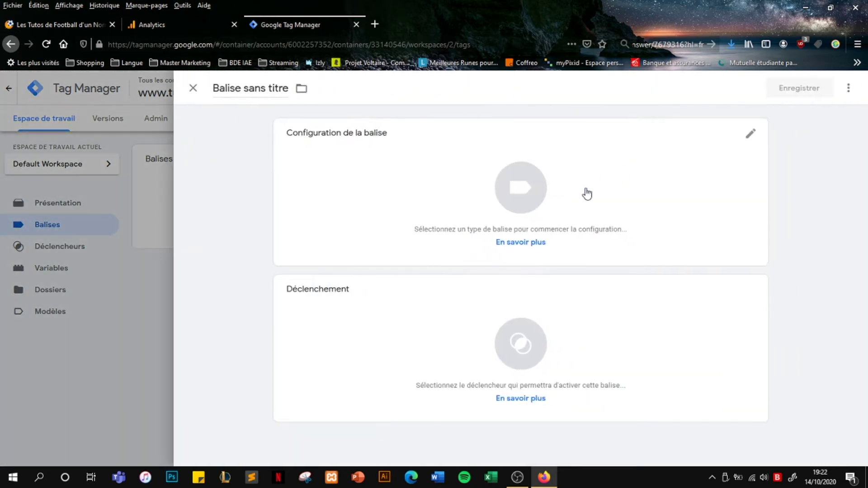
left_click(543, 205)
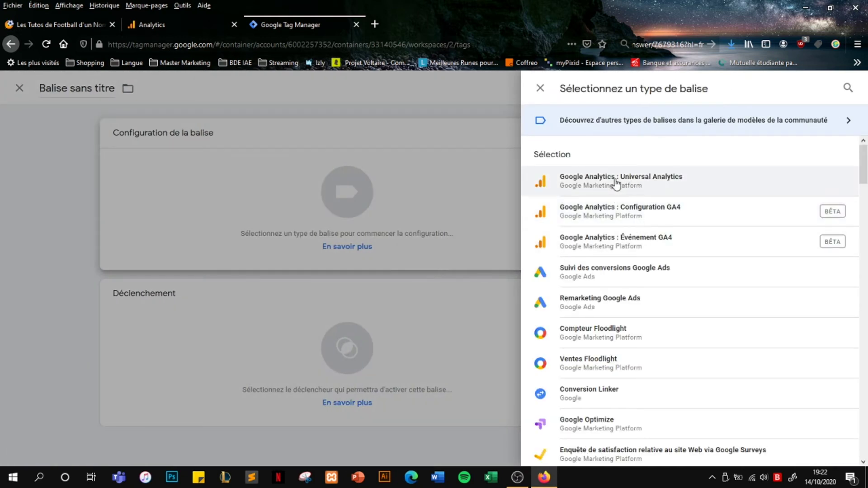
left_click(550, 178)
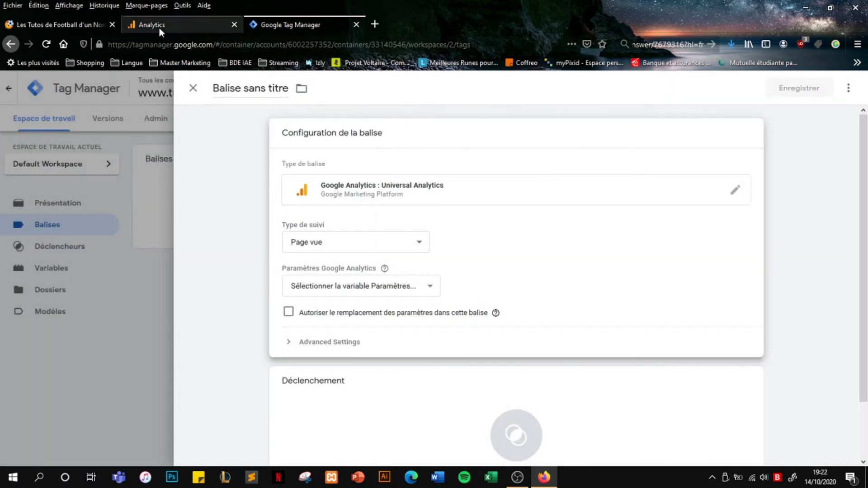
left_click(159, 26)
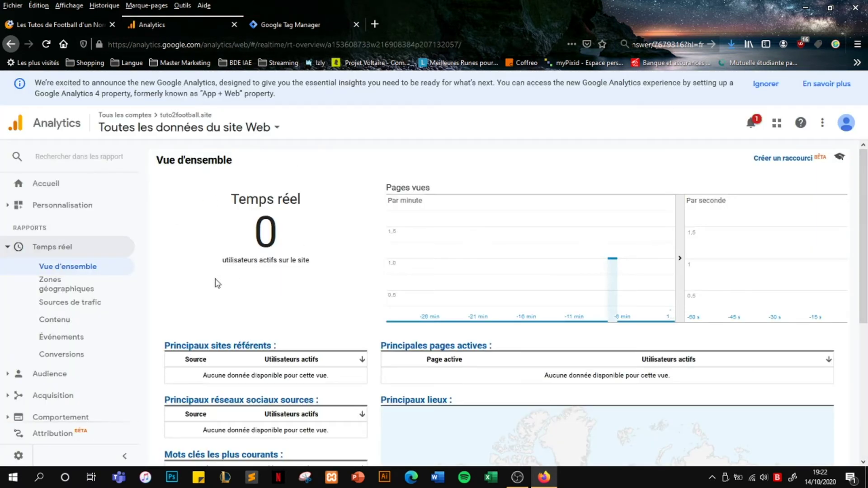
left_click(317, 25)
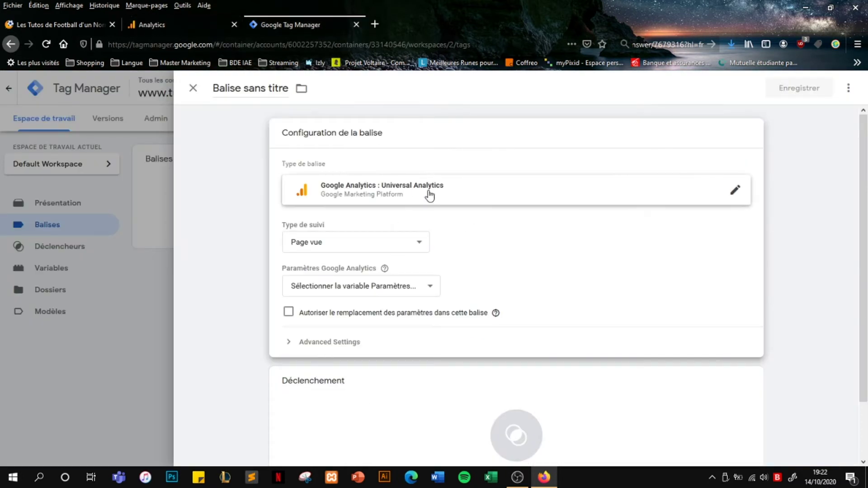
Set the tag's tracking type to Événement and its event category to "scroll".
left_click(411, 247)
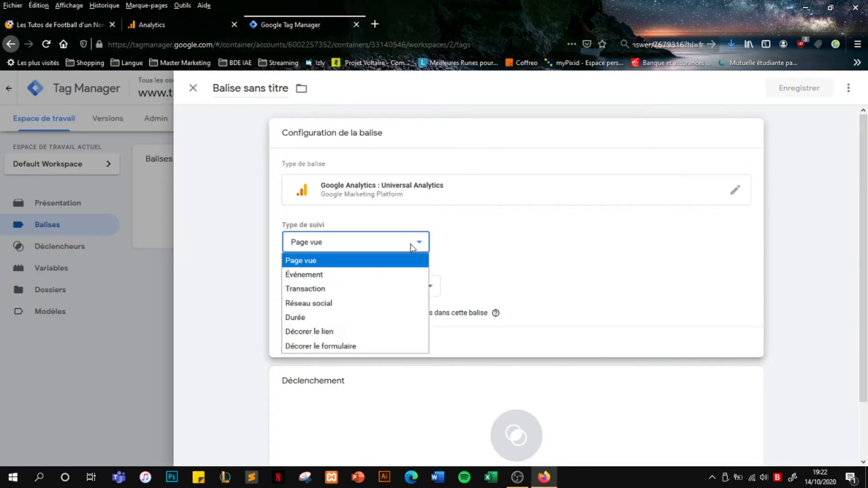
left_click(344, 276)
left_click(367, 296)
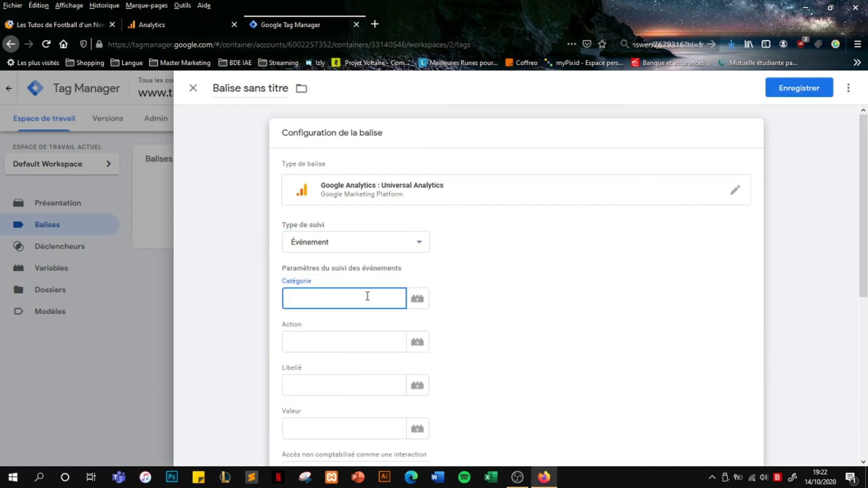
scroll(522, 305, "down", 3)
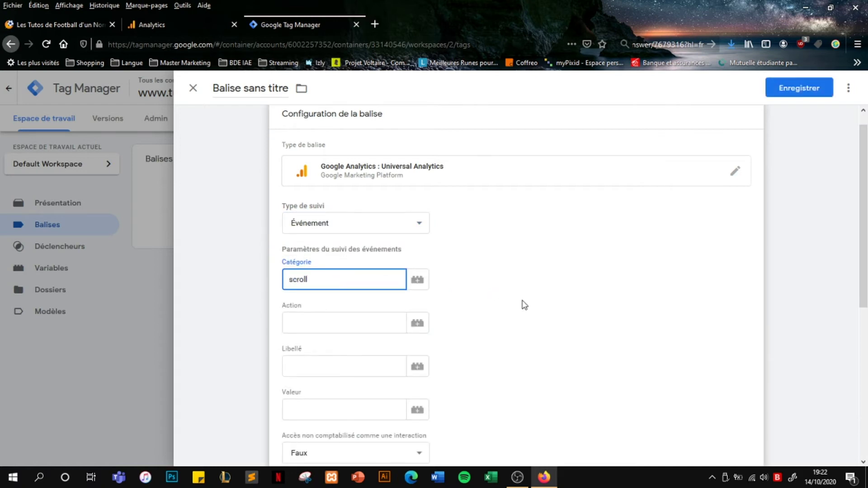
Set the tag's event action to the Scroll Depth Units variable.
left_click(376, 200)
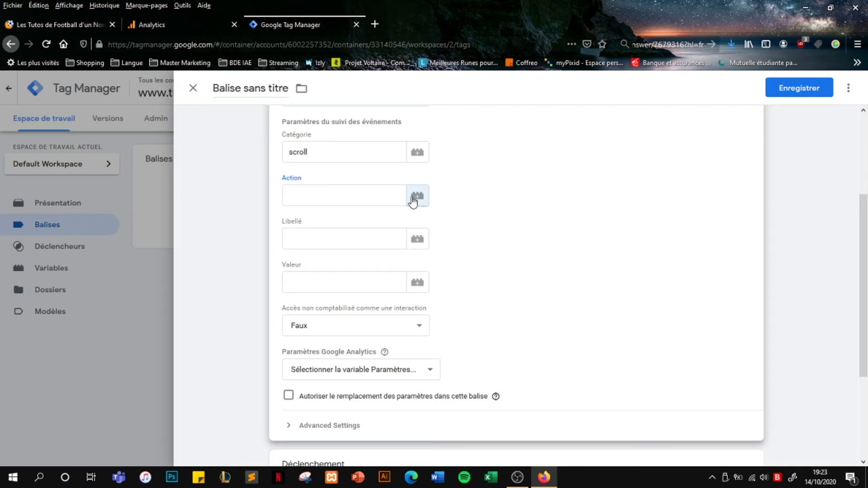
left_click(411, 201)
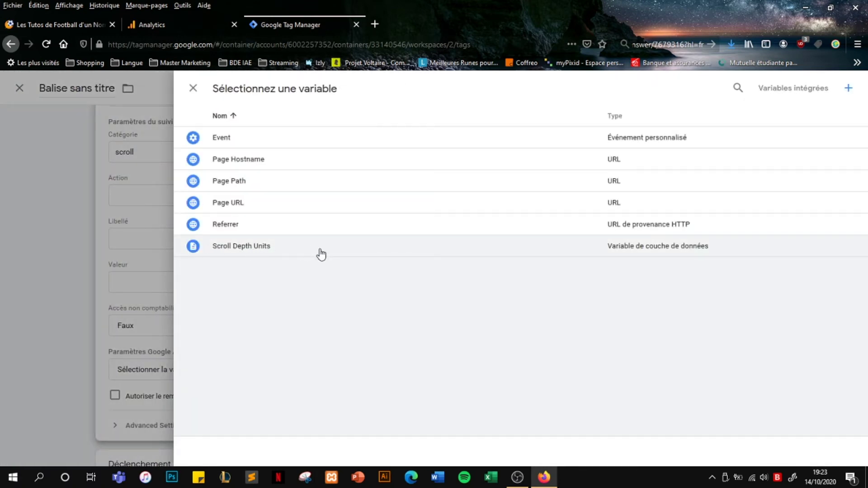
left_click(223, 248)
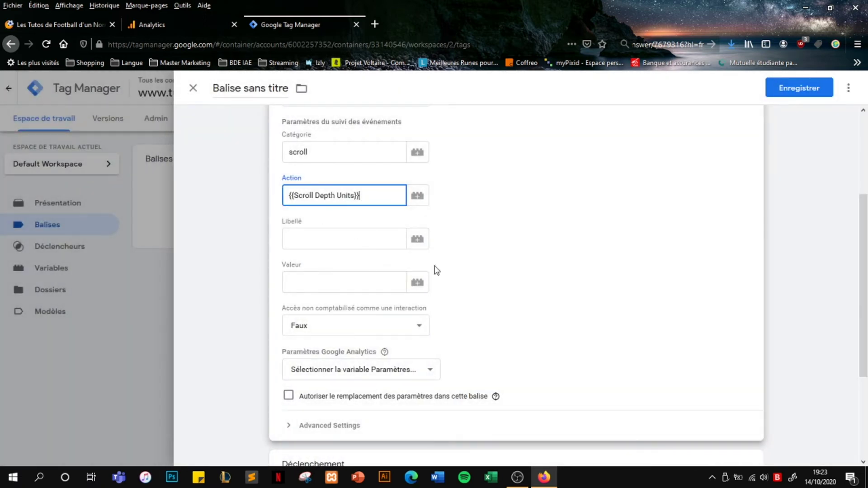
Allow settings to be overridden in this tag, and copy the tuto2football.site property's tracking ID from its tracking code page in Analytics.
scroll(437, 270, "down", 3)
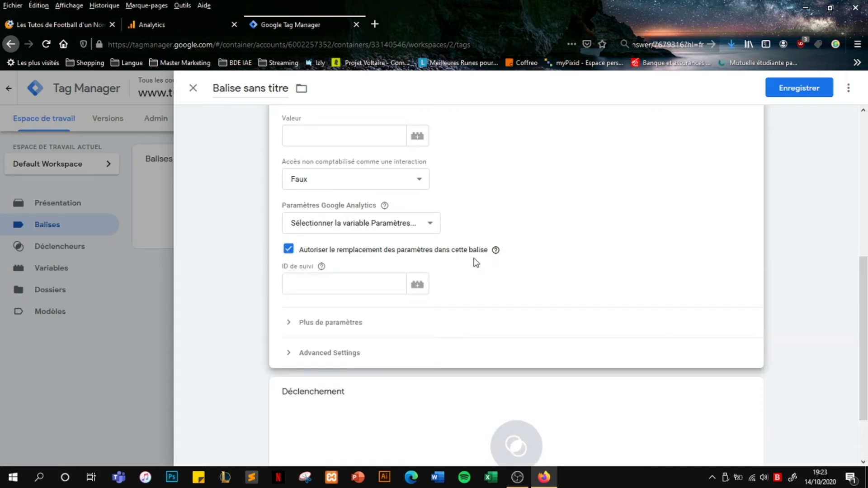
mouse_move(323, 272)
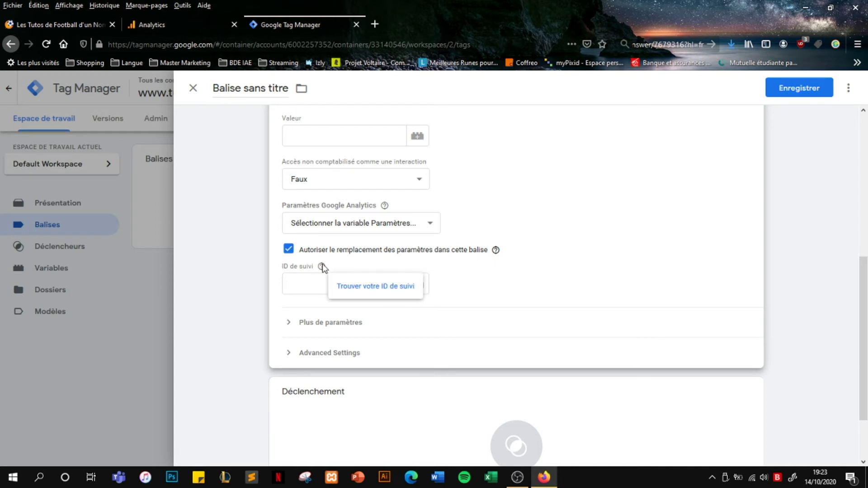
left_click(187, 24)
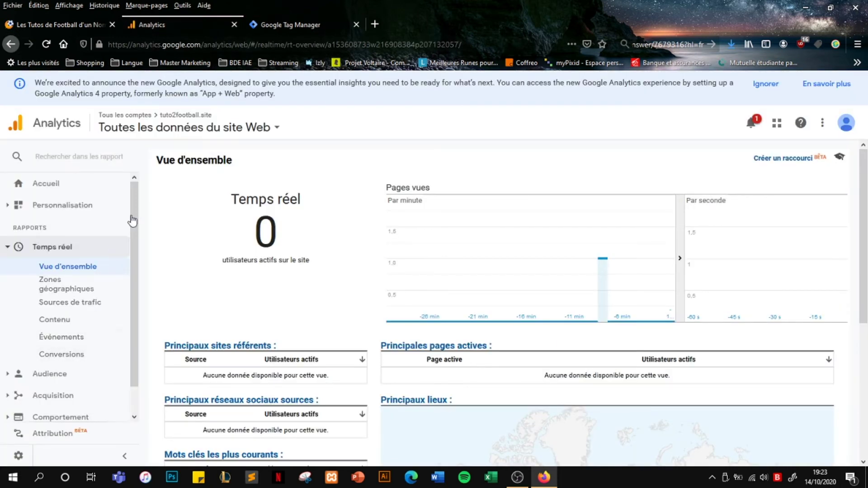
left_click(8, 247)
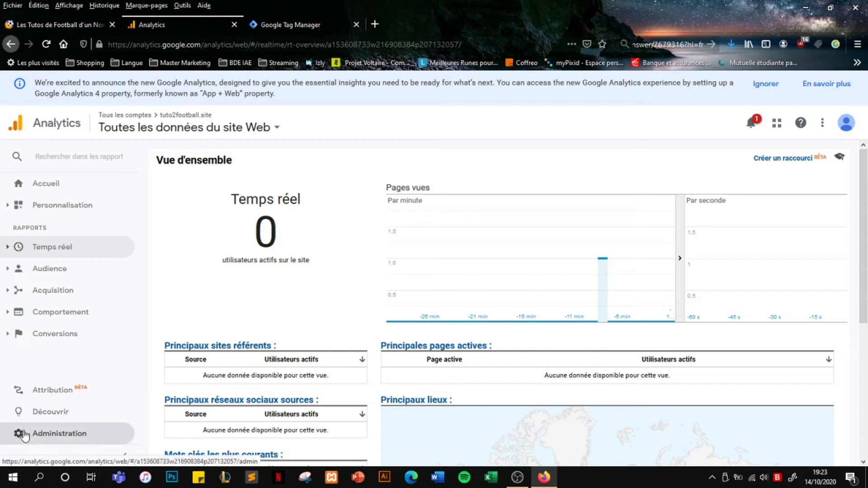
left_click(25, 435)
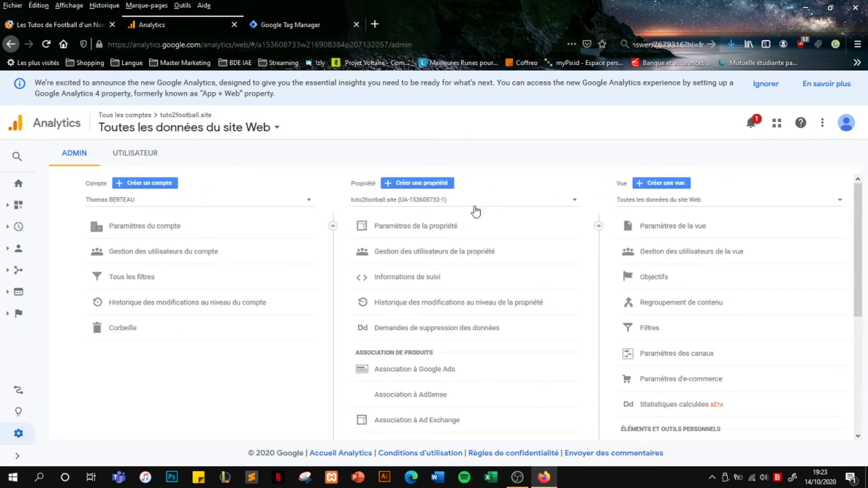
left_click(421, 281)
left_click(409, 298)
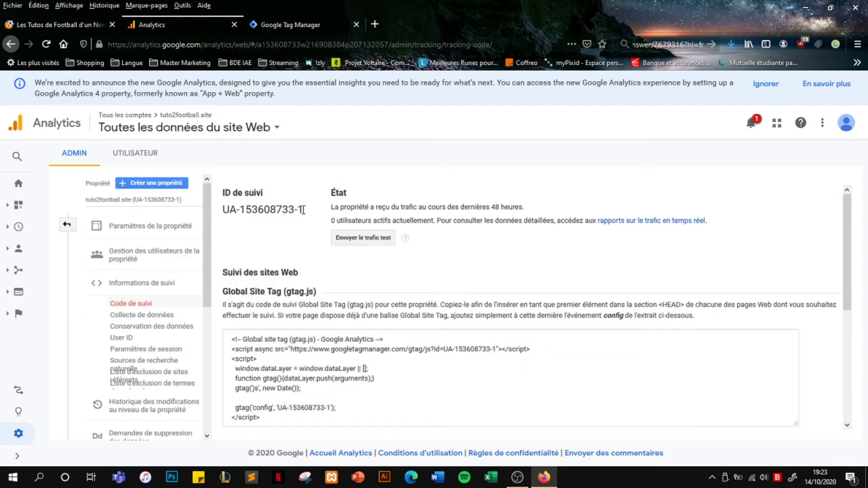
left_click_drag(303, 210, 223, 209)
key("ctrl+c")
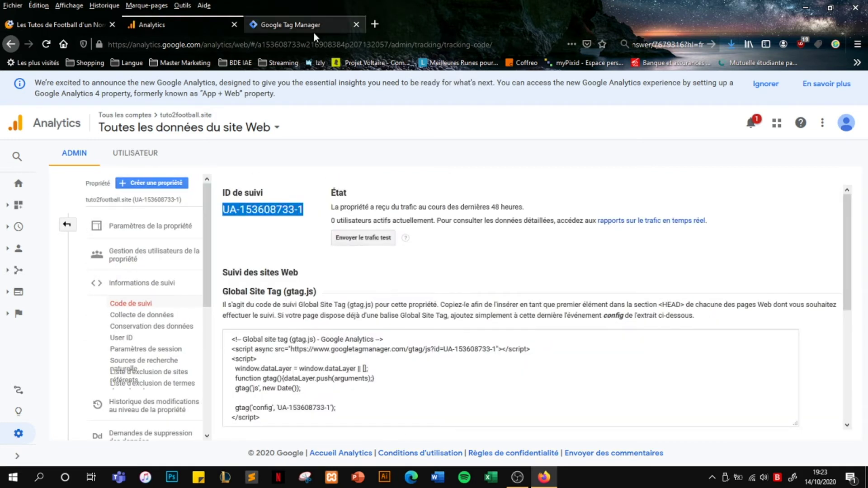
Switch back to Tag Manager and enter the copied Analytics tracking ID as the tag's ID de suivi.
left_click(299, 28)
left_click(354, 285)
key("ctrl+v")
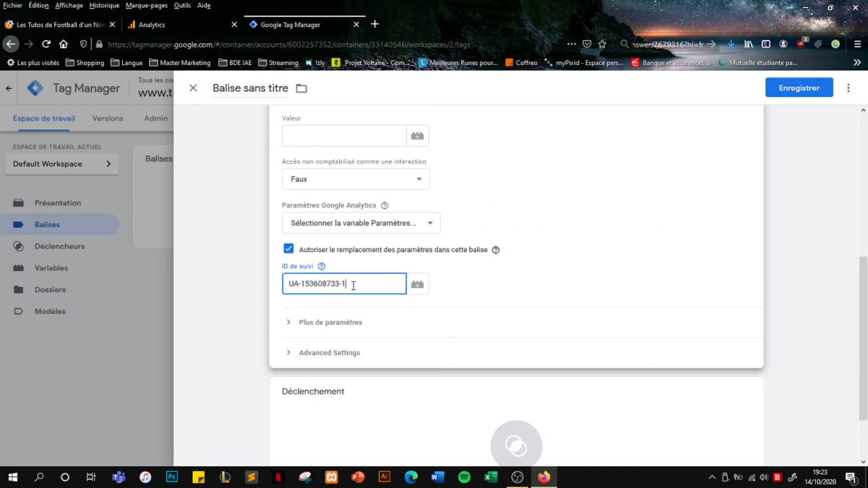
Review the tag configuration and assign the "Profondeur scroll" trigger as its firing trigger.
scroll(492, 278, "down", 2)
scroll(487, 278, "up", 8)
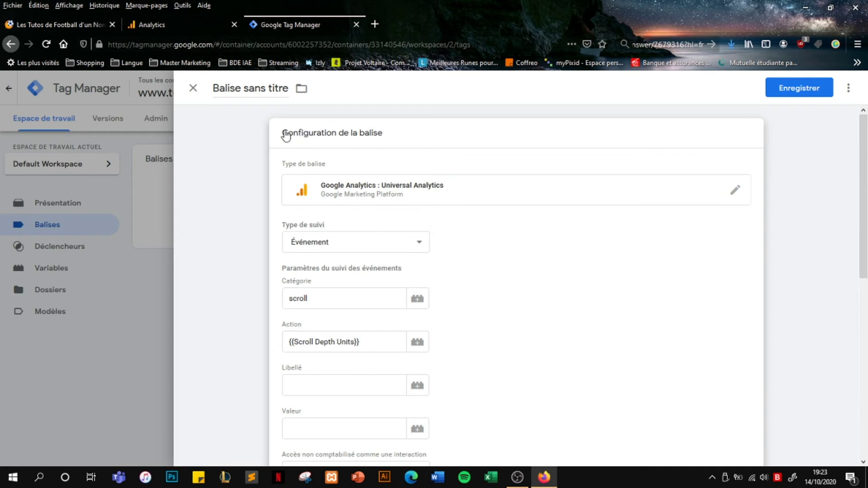
scroll(481, 213, "down", 7)
left_click(489, 376)
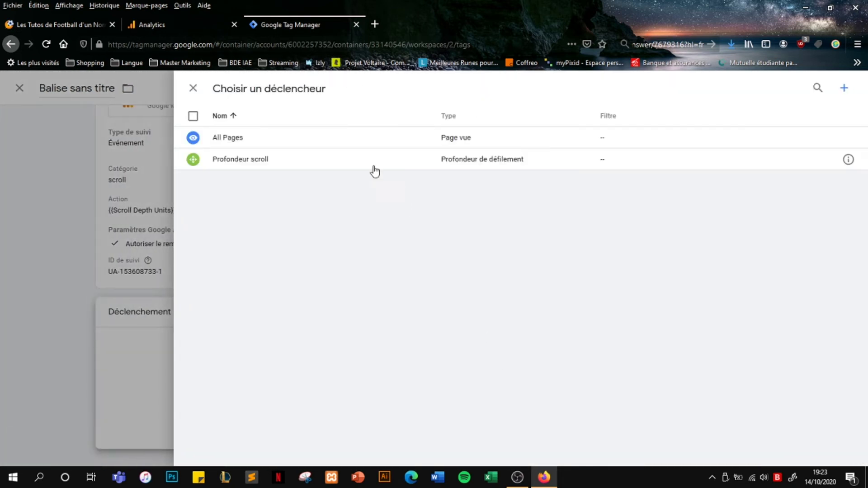
left_click(281, 164)
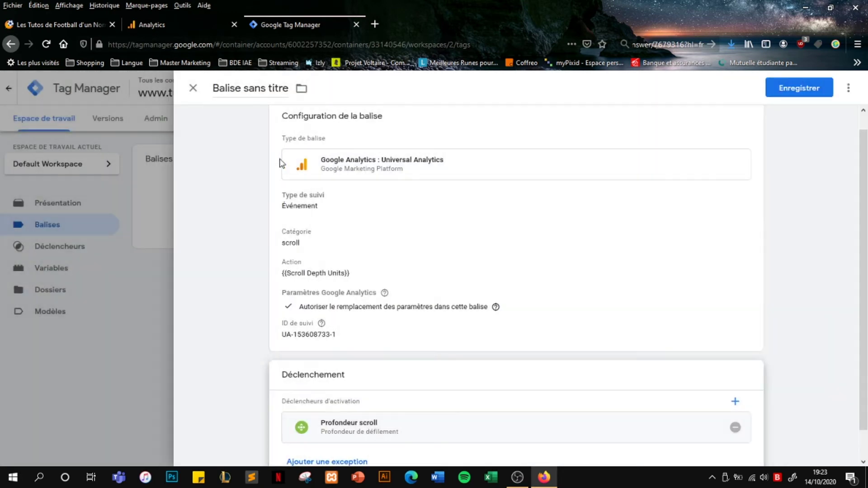
Save the tag under the name "01 - Profondeur de scroll 90".
left_click(796, 91)
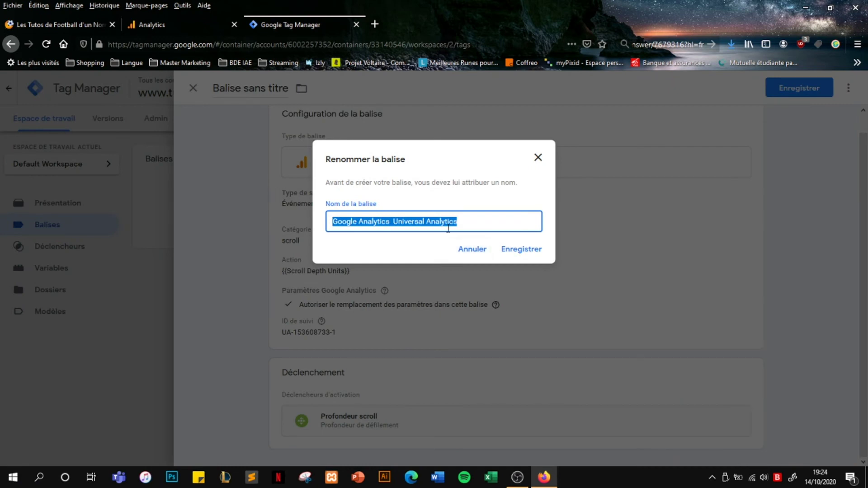
type("01 - Profondeur de scroll 90")
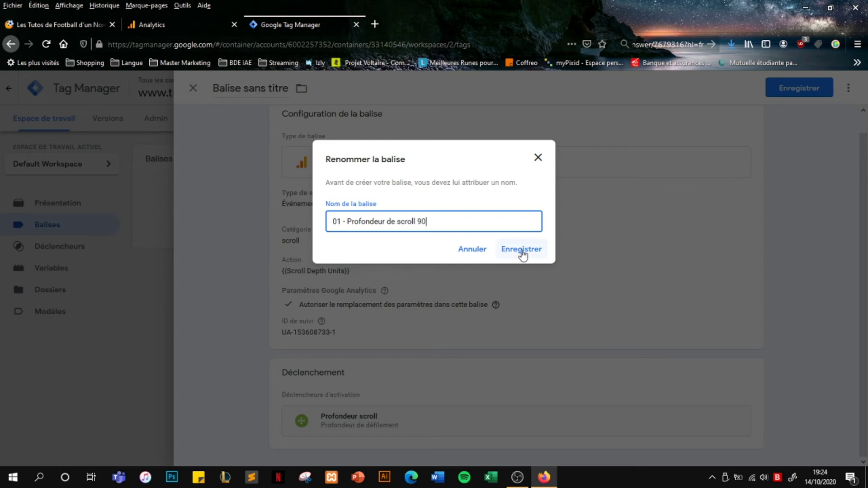
left_click(523, 255)
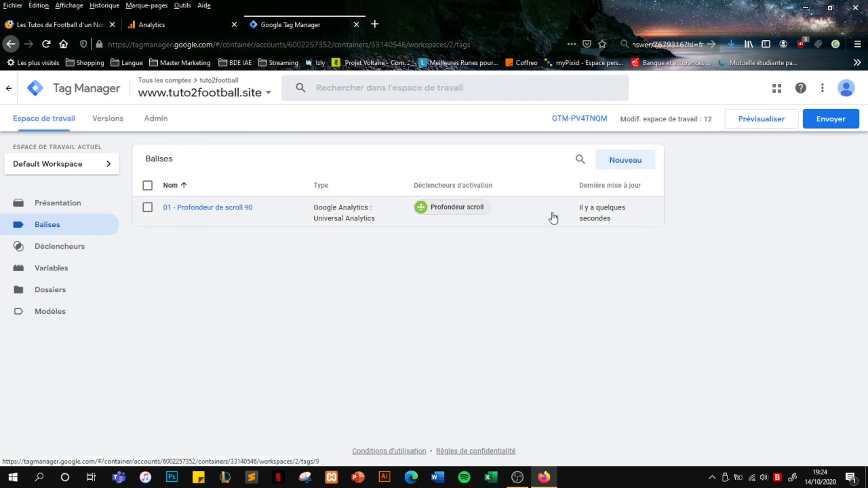
Start preview mode for the workspace, reload the tuto2football home page and examine the tag's firing status in the debug summary.
left_click(763, 125)
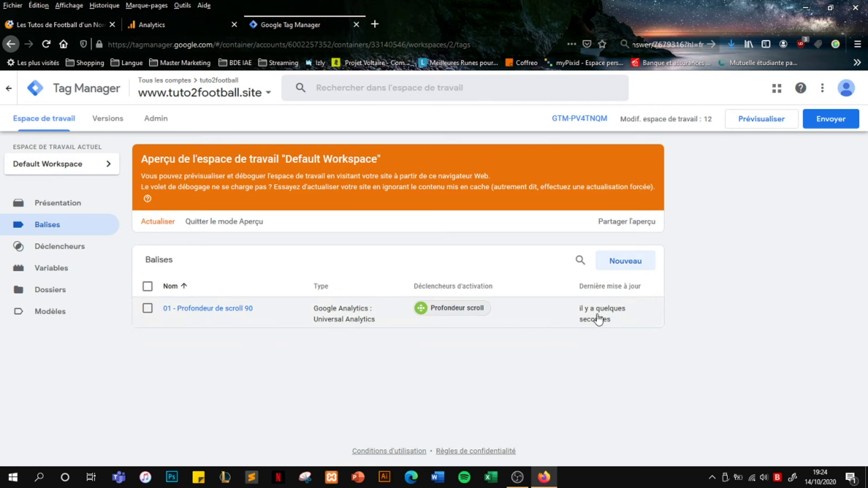
left_click(81, 24)
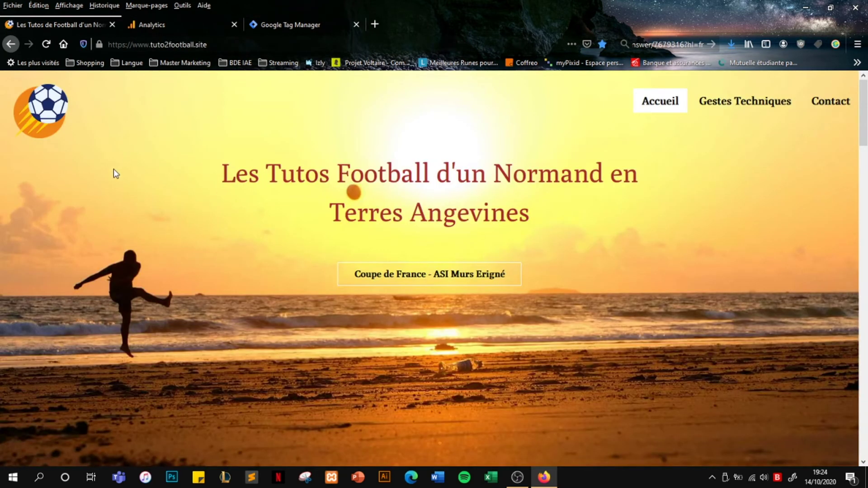
key("F5")
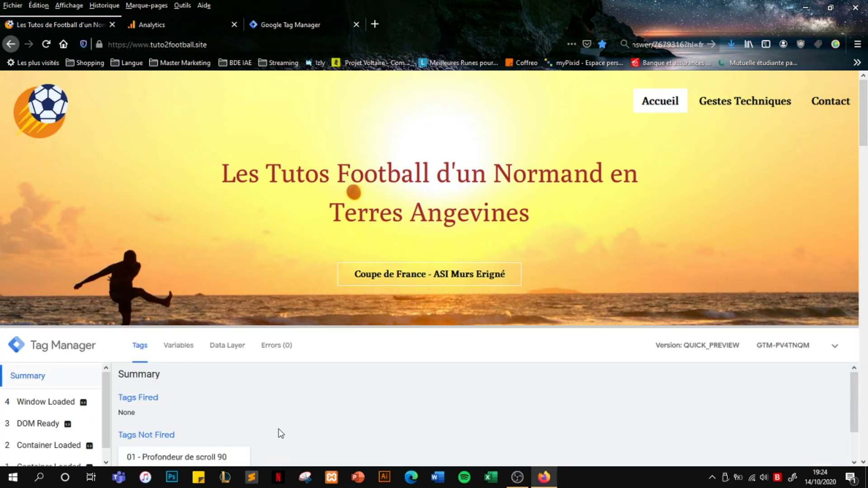
scroll(848, 398, "down", 1)
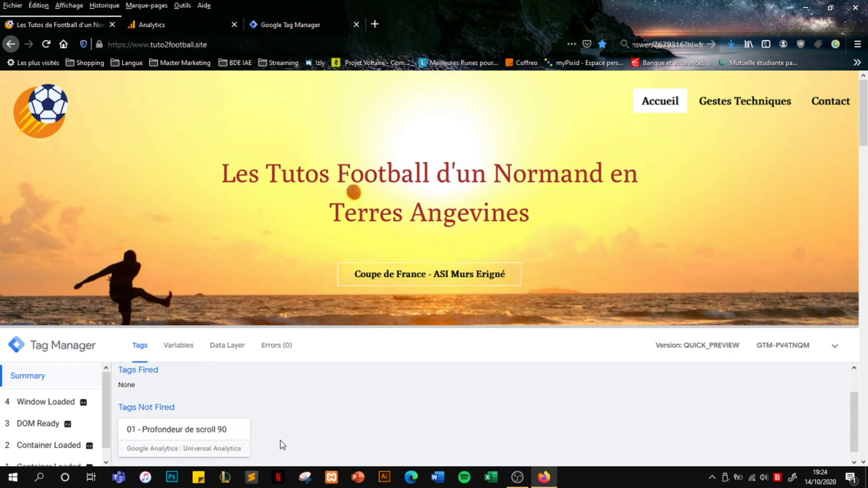
left_click_drag(233, 431, 278, 420)
left_click(235, 417)
left_click_drag(854, 410, 854, 430)
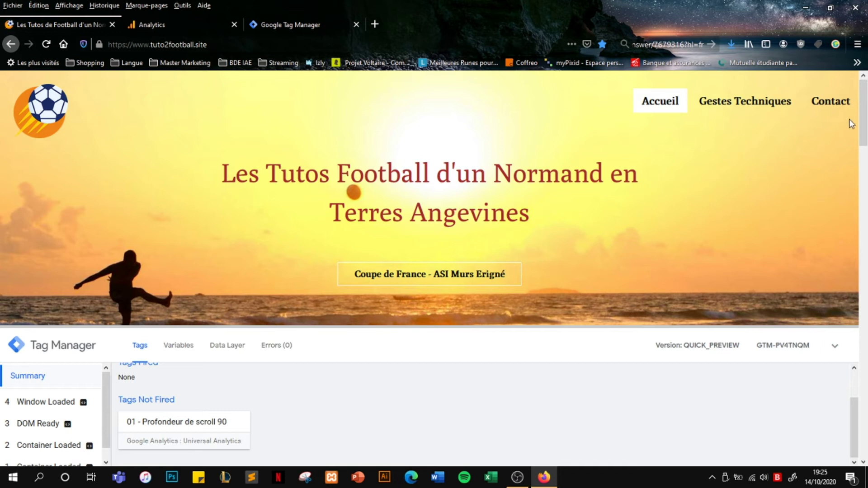
Test the 90 % scroll trigger by going down to the end of the home page and check the fired tags in the debug summary.
scroll(866, 121, "down", 2)
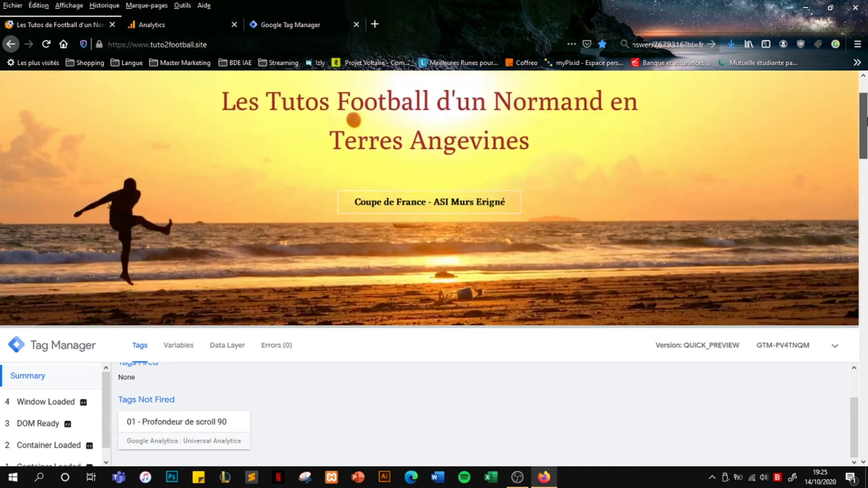
scroll(806, 212, "down", 10)
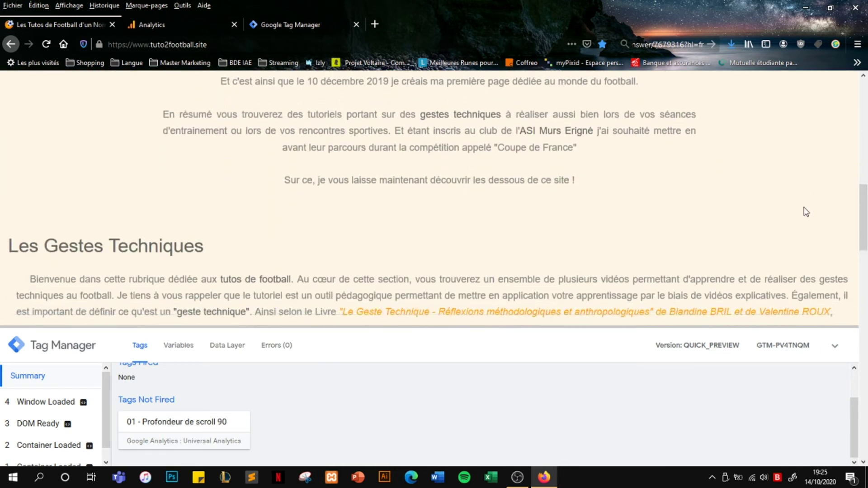
scroll(806, 212, "down", 15)
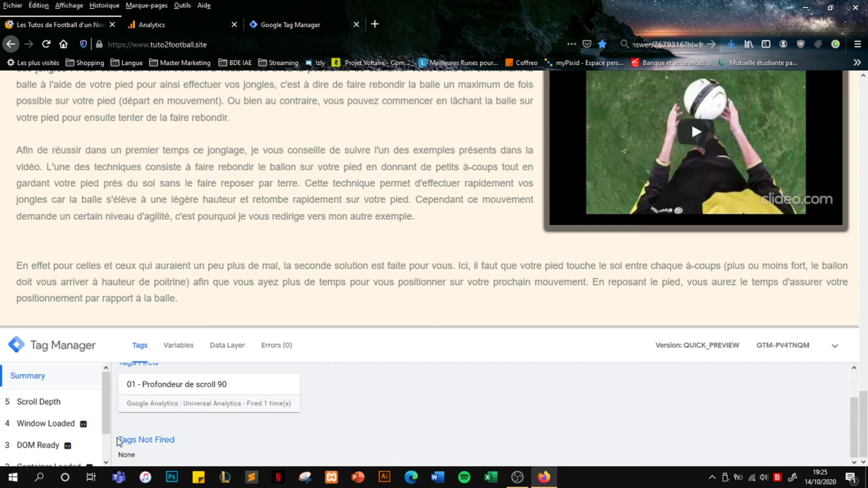
scroll(855, 413, "up", 1)
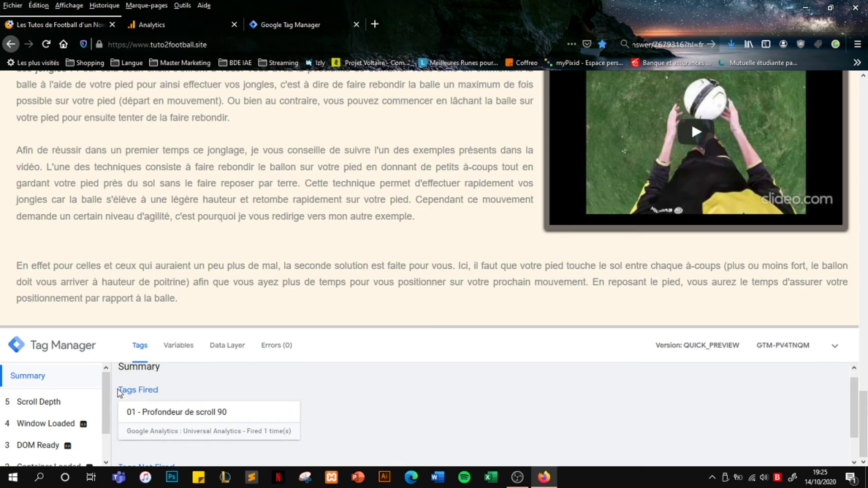
left_click_drag(119, 393, 165, 393)
left_click(192, 386)
Return to Tag Manager and quit the workspace's preview mode.
left_click(293, 26)
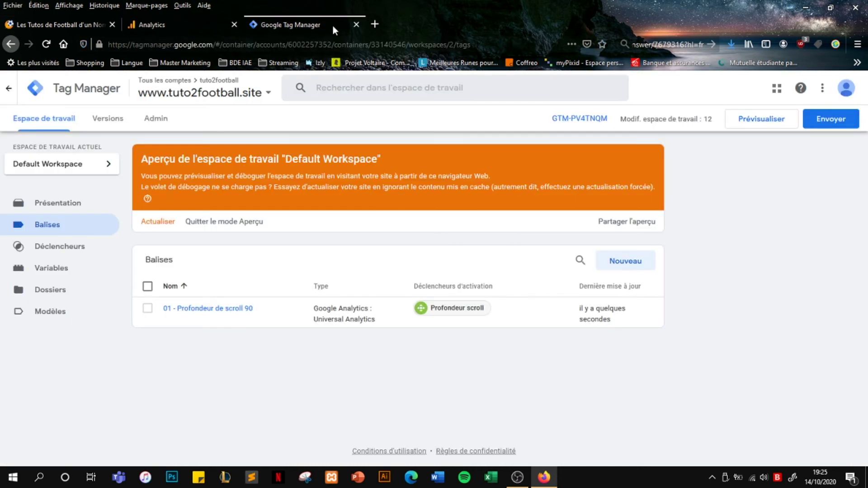
left_click(245, 226)
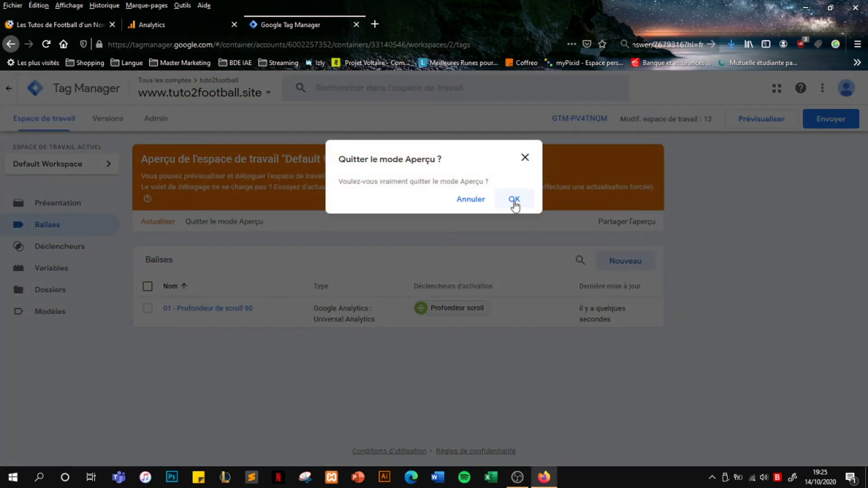
left_click(515, 200)
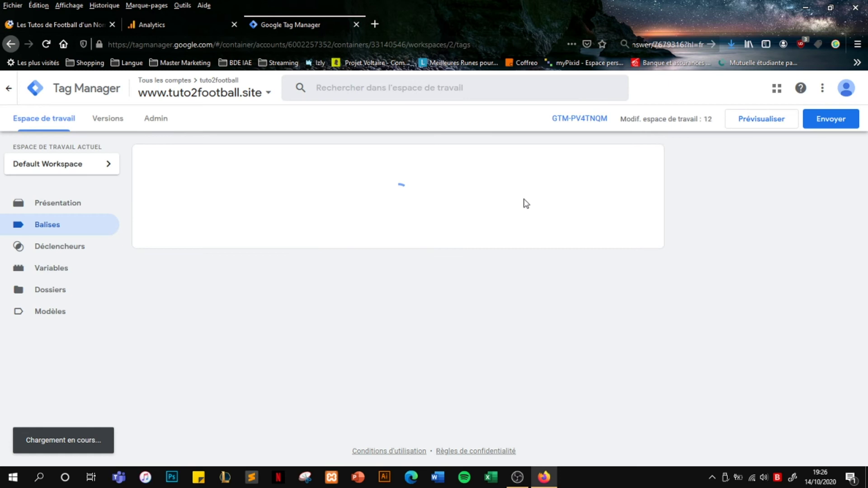
Publish the workspace changes to Live as "Version 1" with the description "Première version".
left_click(837, 122)
left_click(381, 215)
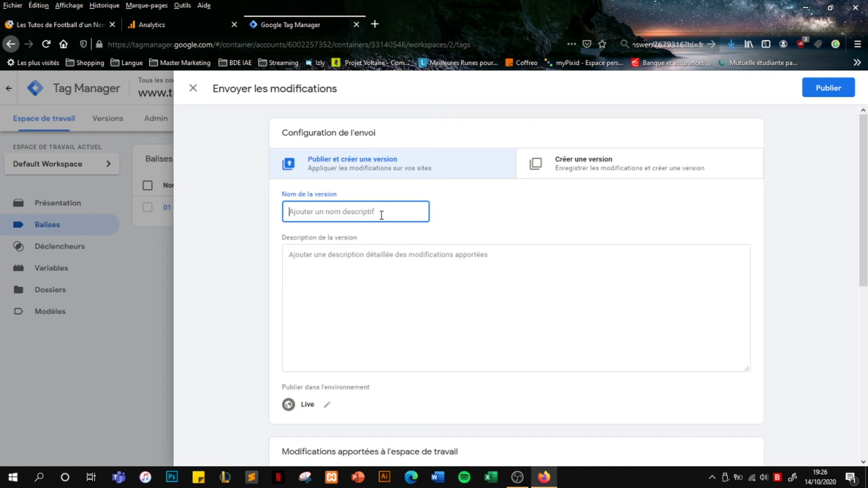
type("Version 1")
left_click(394, 264)
type("Première version")
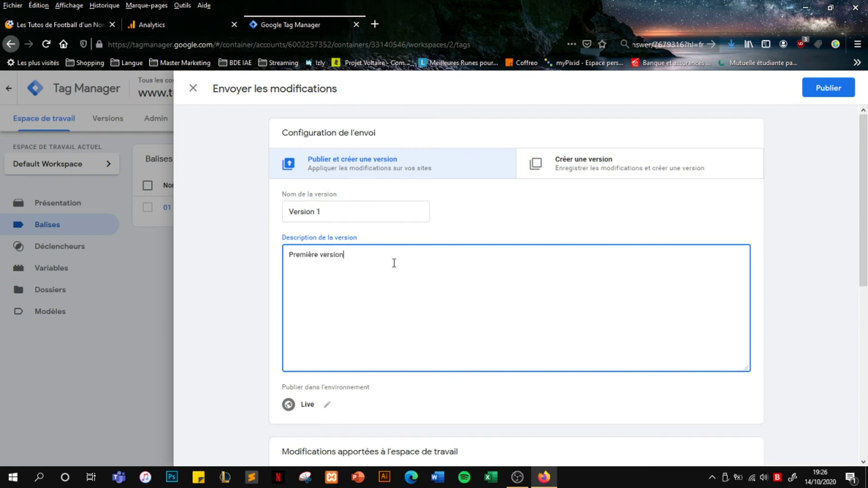
left_click(838, 90)
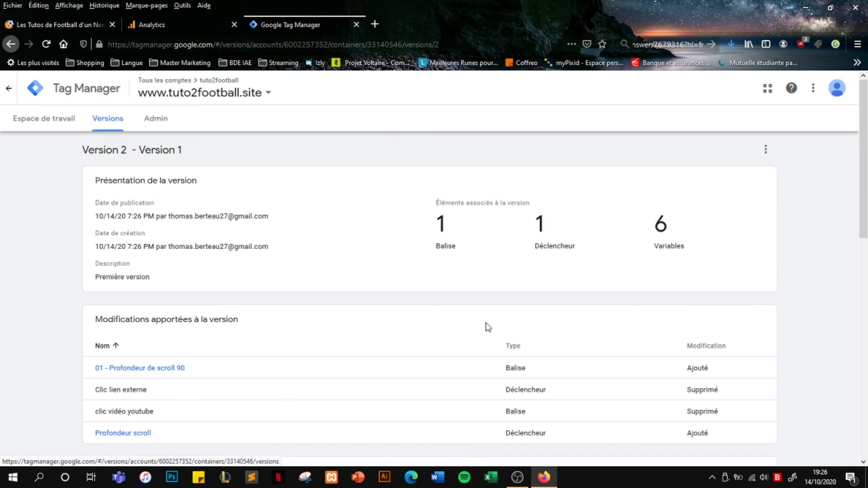
Review the published version's changes, tag, trigger and list of built-in variables.
scroll(501, 350, "down", 7)
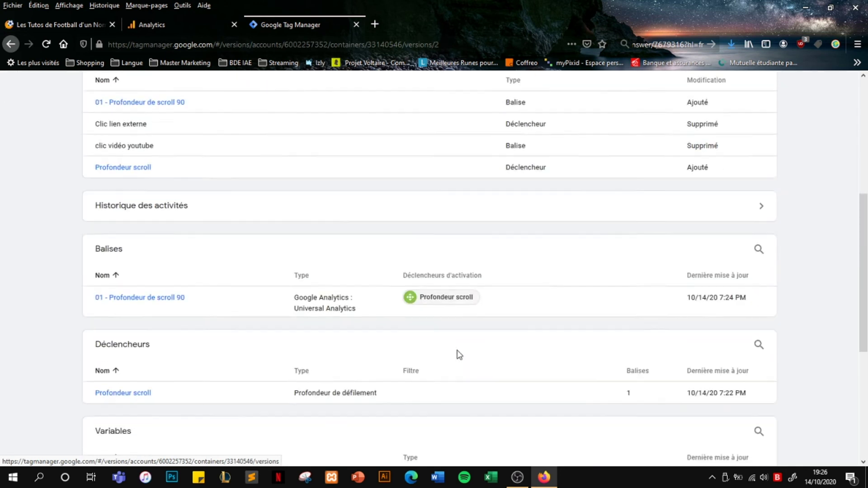
scroll(454, 350, "down", 4)
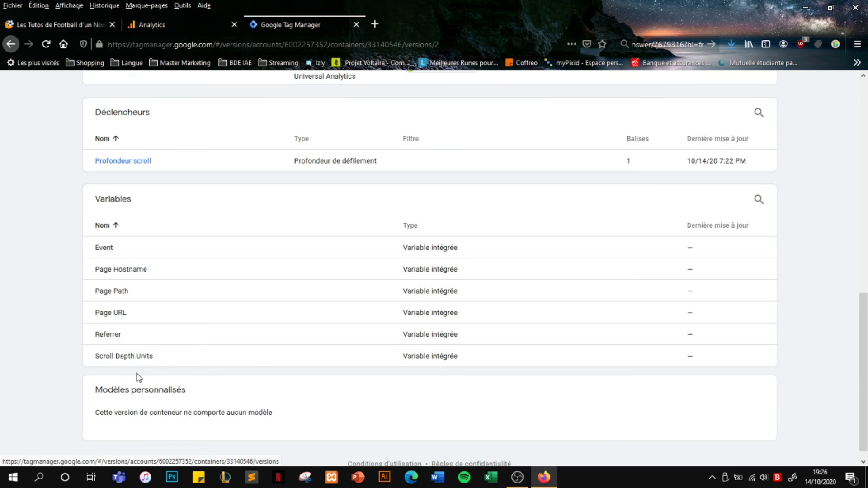
left_click_drag(95, 246, 166, 349)
left_click(166, 349)
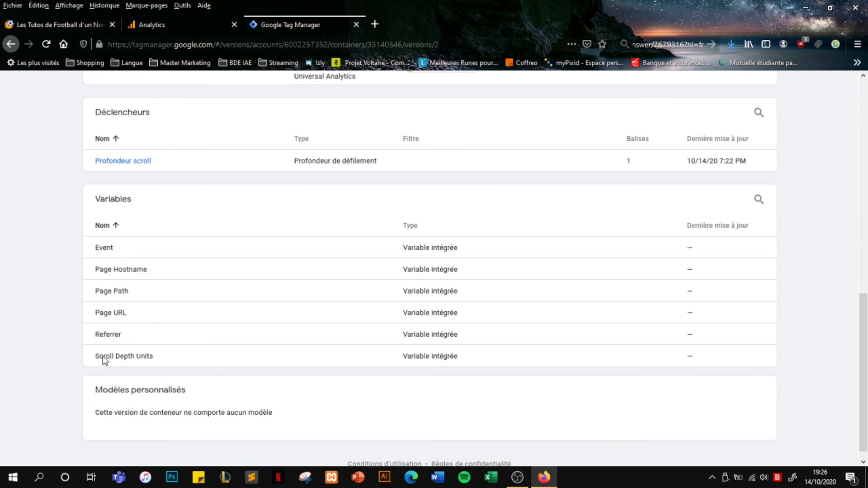
Check the published version's Scroll Depth Units variable, scroll tag and scroll depth trigger type, and go back to the workspace overview.
left_click_drag(100, 360, 487, 359)
left_click(491, 357)
scroll(493, 356, "up", 1)
scroll(494, 356, "up", 6)
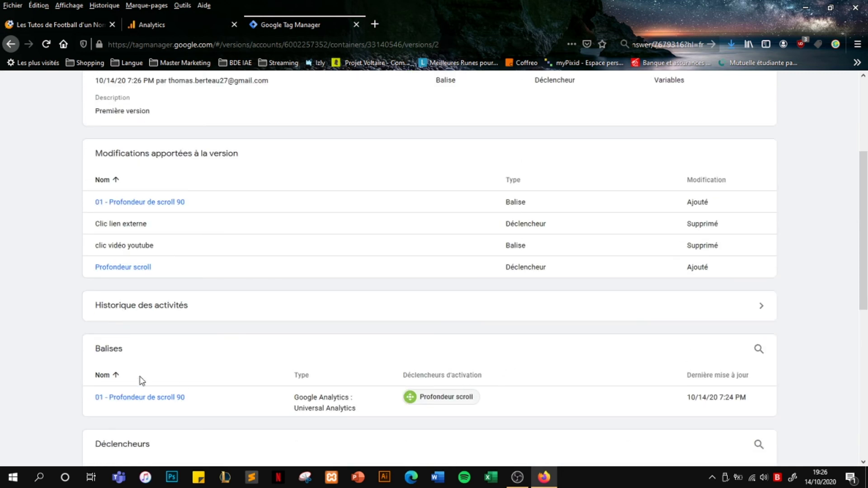
left_click_drag(105, 354, 440, 396)
left_click(530, 366)
scroll(430, 371, "down", 3)
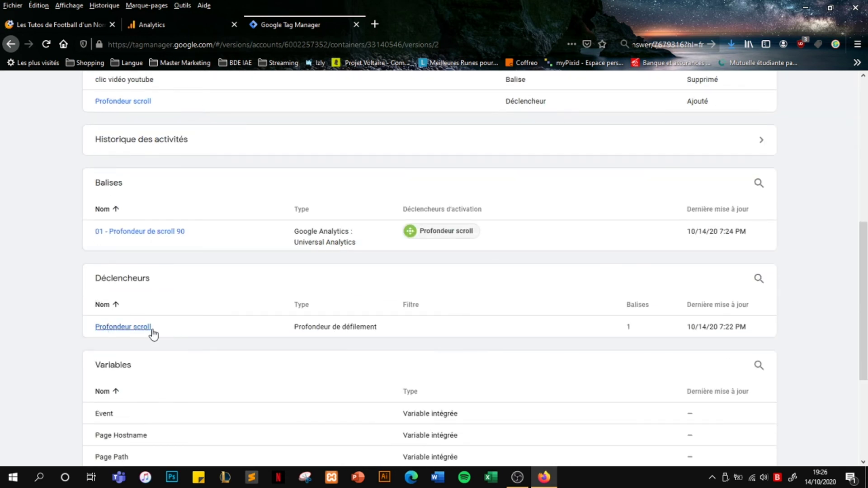
left_click_drag(290, 330, 375, 331)
left_click(539, 355)
scroll(540, 355, "up", 7)
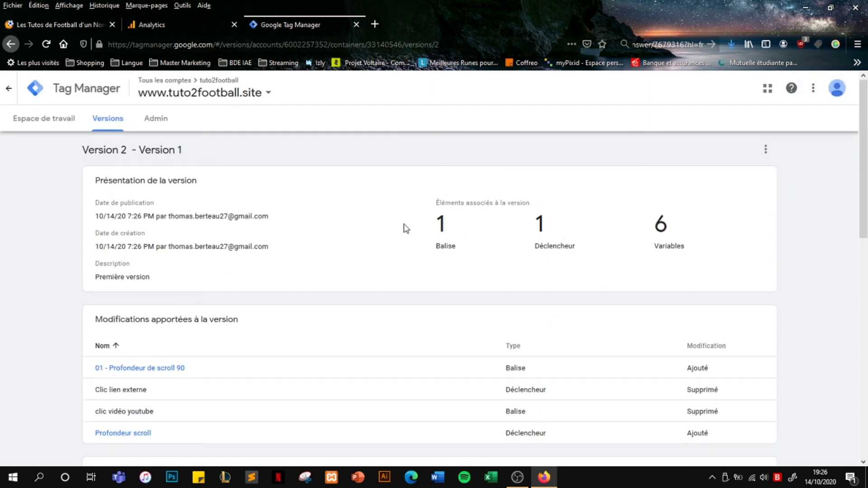
left_click(68, 120)
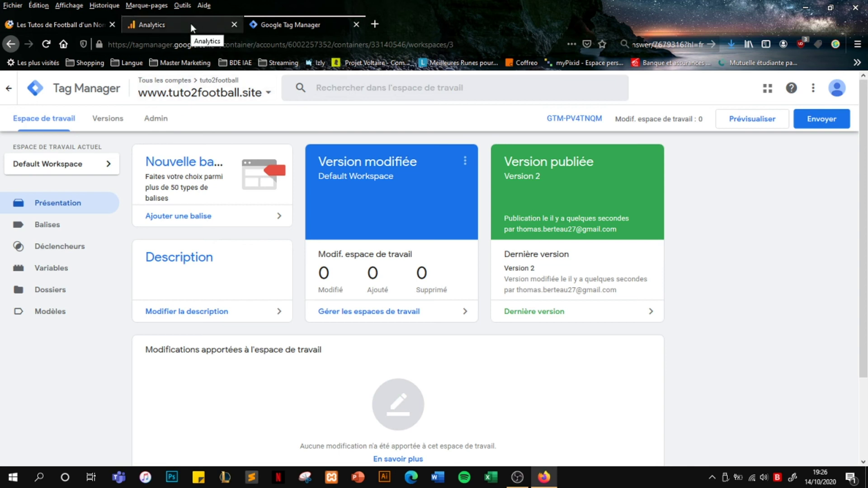
Reload the tuto2football home page outside preview mode and go from its beginning down to its end to fire the live scroll event.
left_click(78, 28)
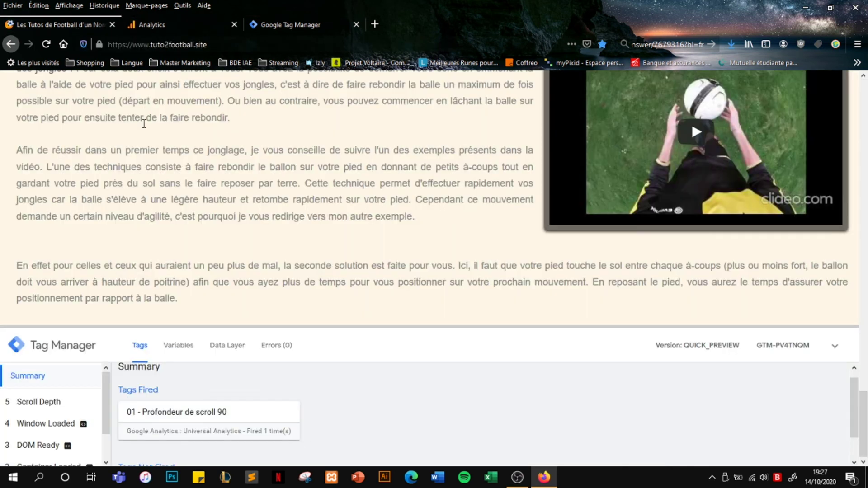
key("F5")
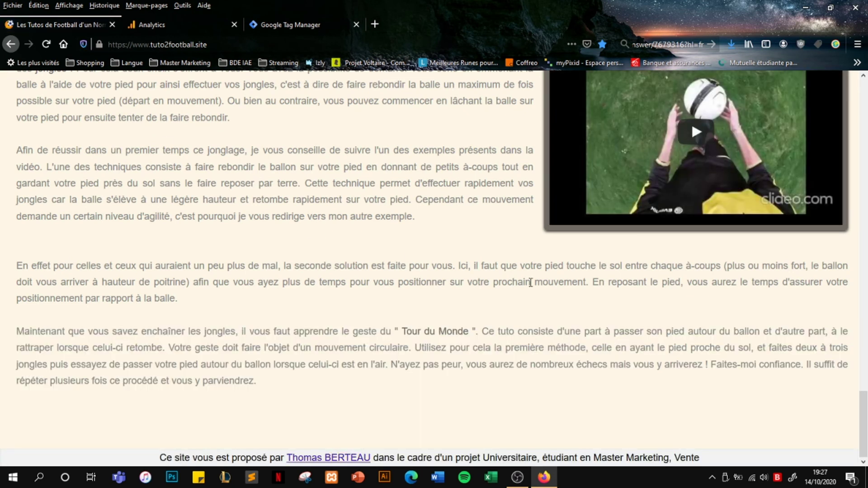
left_click_drag(864, 430, 865, 77)
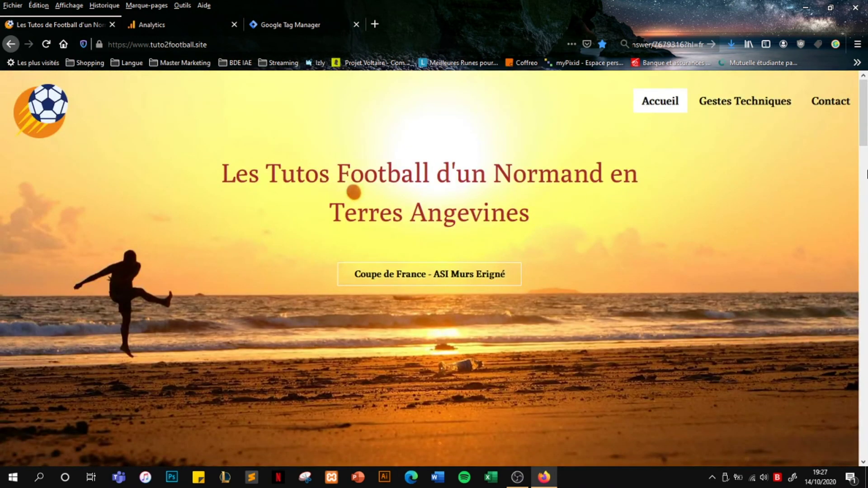
scroll(777, 303, "down", 20)
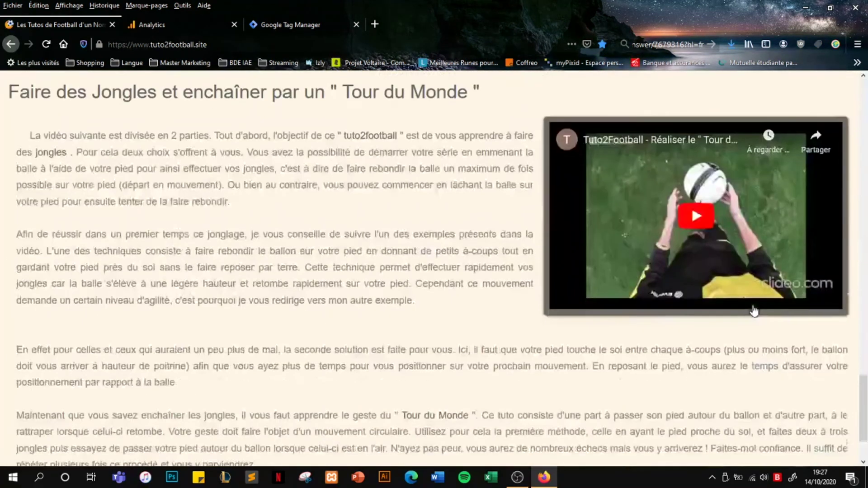
scroll(754, 311, "down", 3)
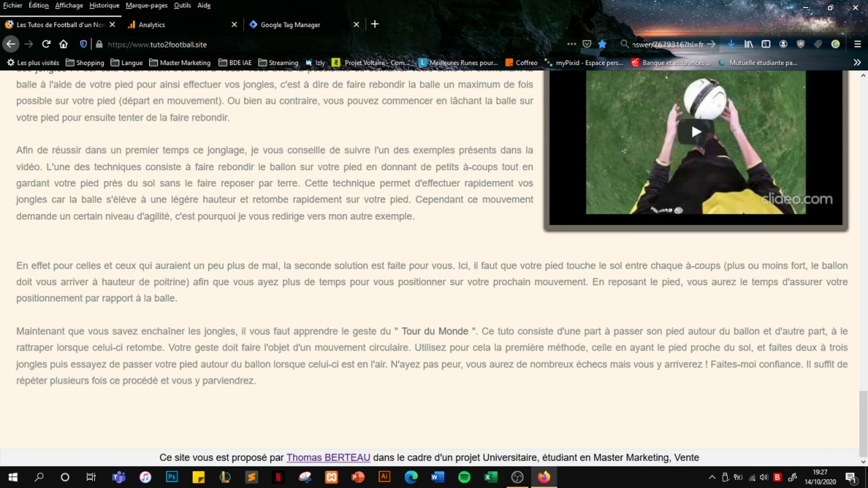
Switch to Analytics and open the real-time events report for the tuto2football site.
left_click(186, 30)
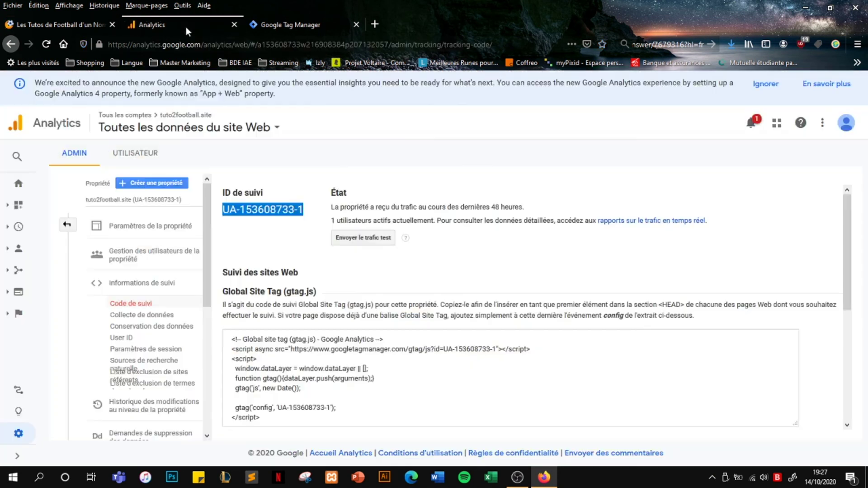
left_click(23, 190)
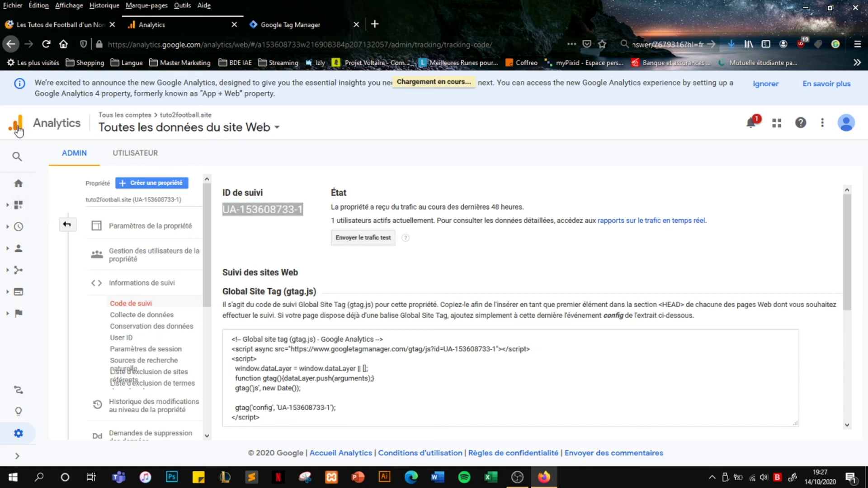
left_click(18, 204)
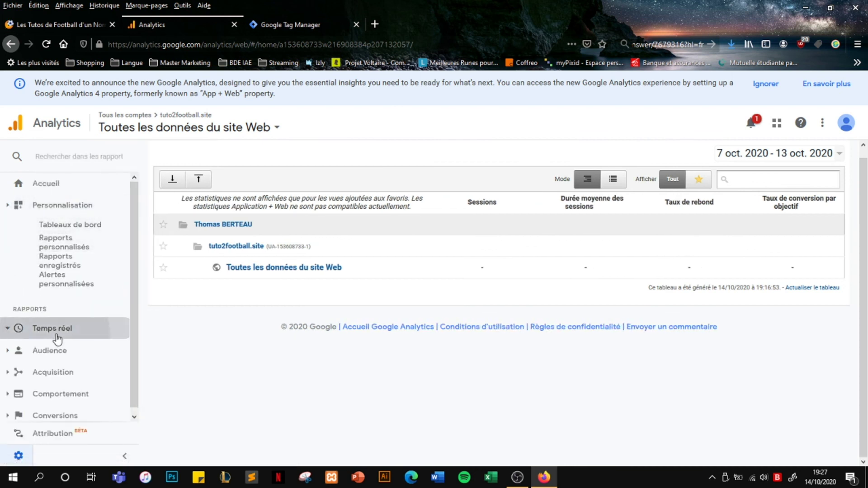
left_click(52, 318)
left_click(69, 269)
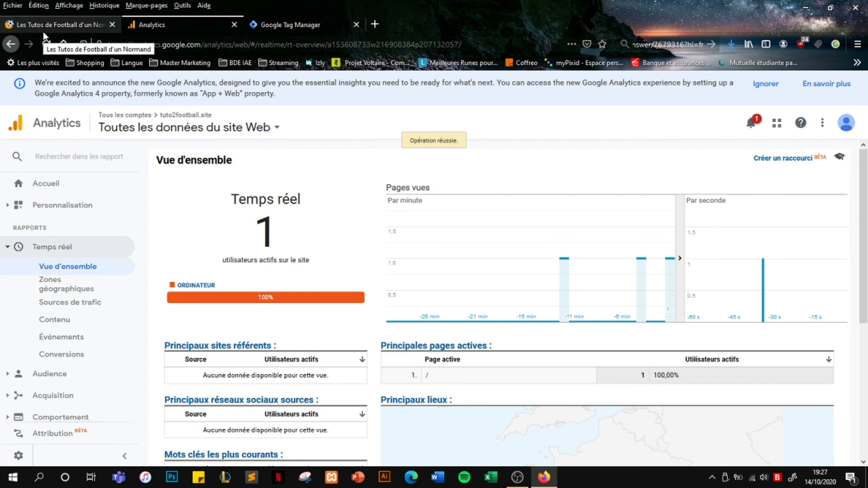
left_click(80, 341)
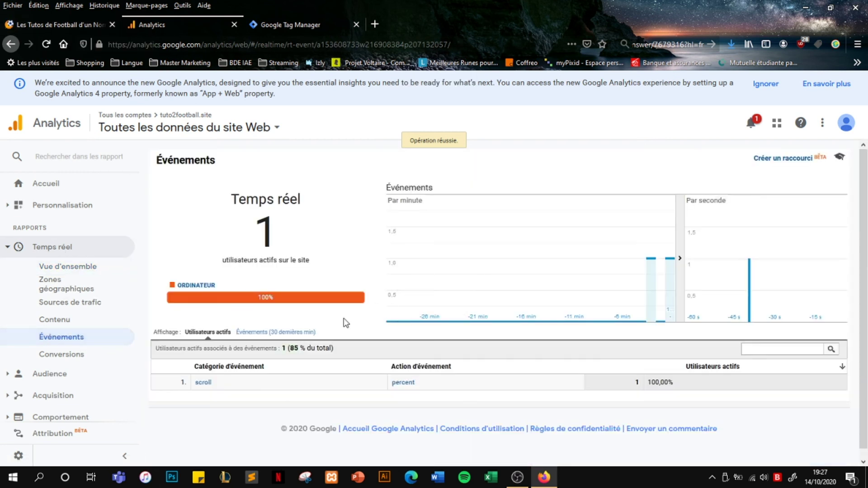
Examine the scroll event's category, active user count and percentage in the real-time events report.
left_click_drag(193, 383, 222, 389)
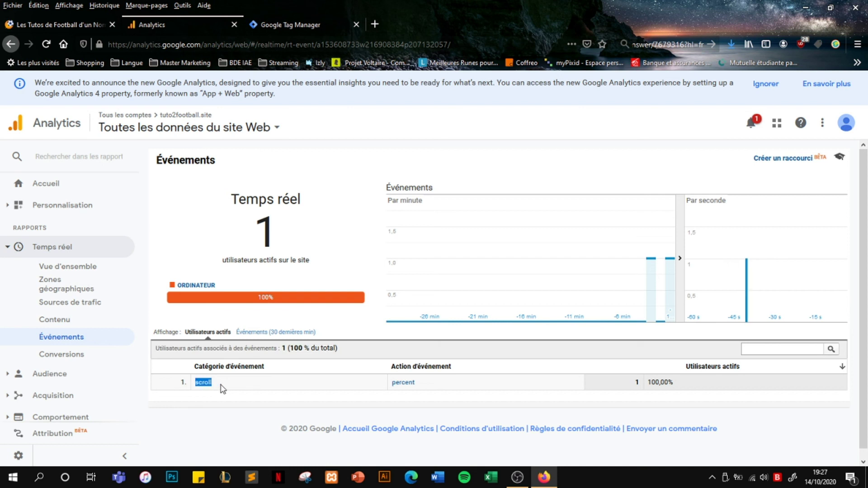
left_click(229, 409)
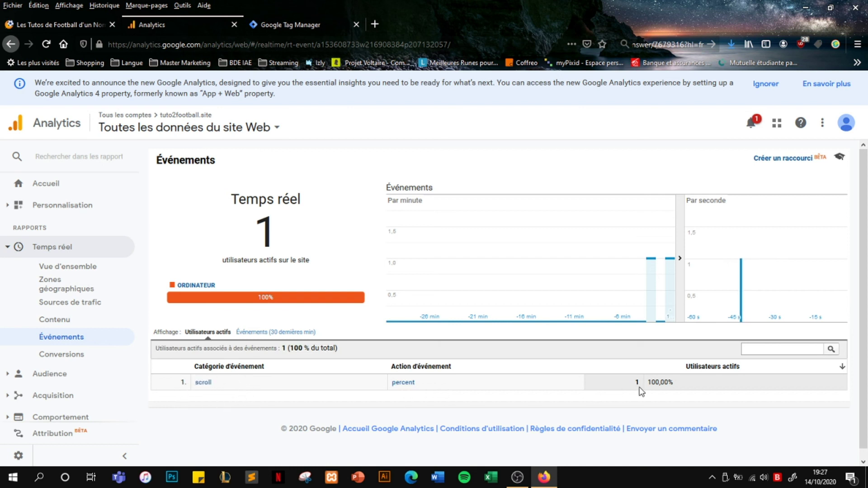
double_click(255, 228)
left_click(270, 225)
double_click(270, 225)
left_click(309, 240)
double_click(248, 233)
left_click(602, 398)
left_click_drag(646, 385, 677, 384)
left_click(682, 392)
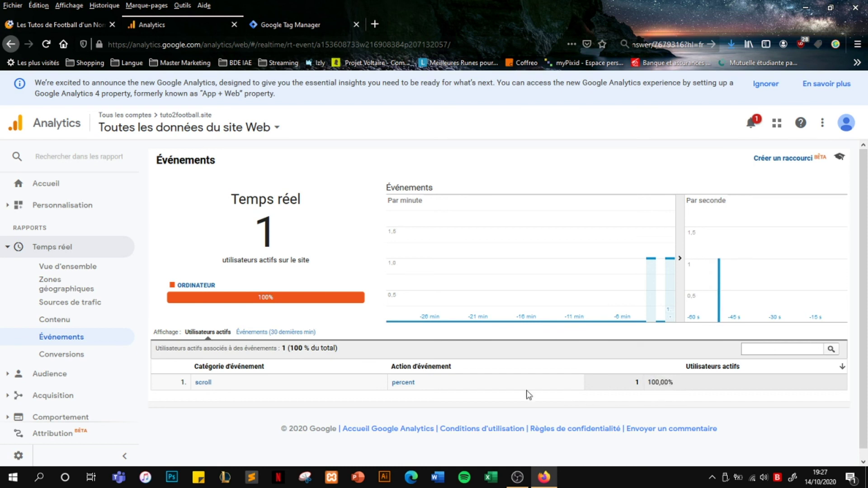
Filter the real-time events by the scroll event category and check the share of active users associated with it.
left_click(203, 382)
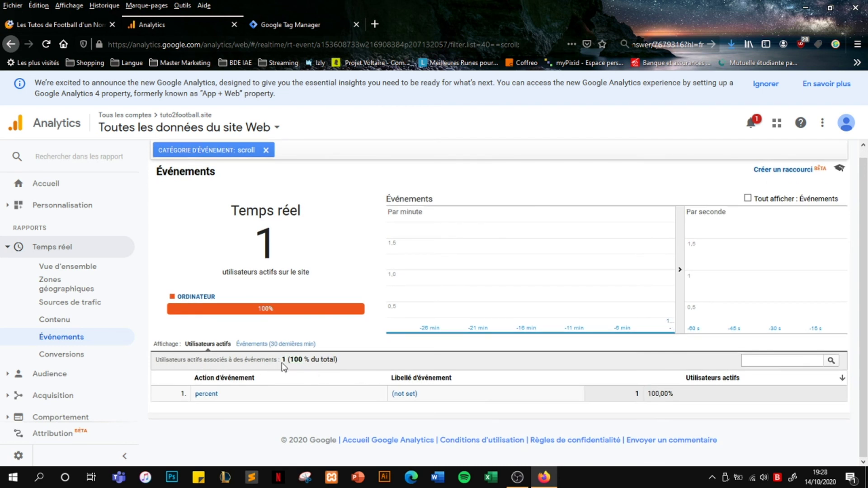
left_click_drag(357, 361, 300, 361)
left_click(404, 366)
left_click(261, 28)
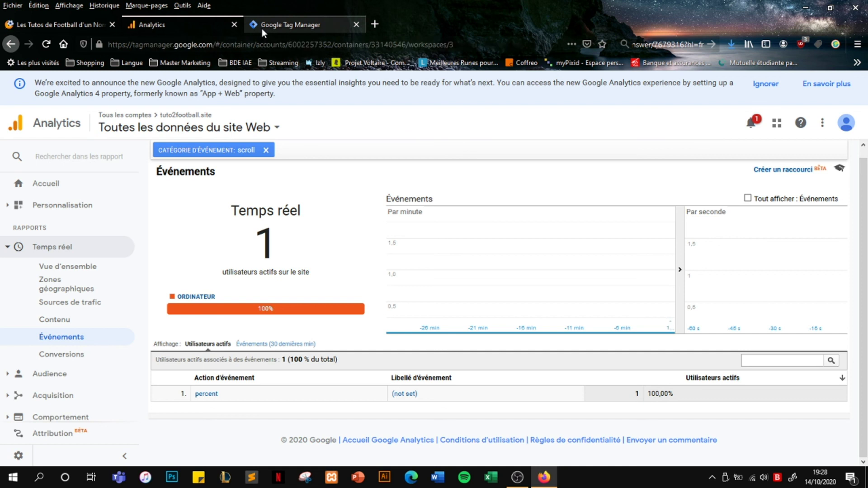
left_click(170, 25)
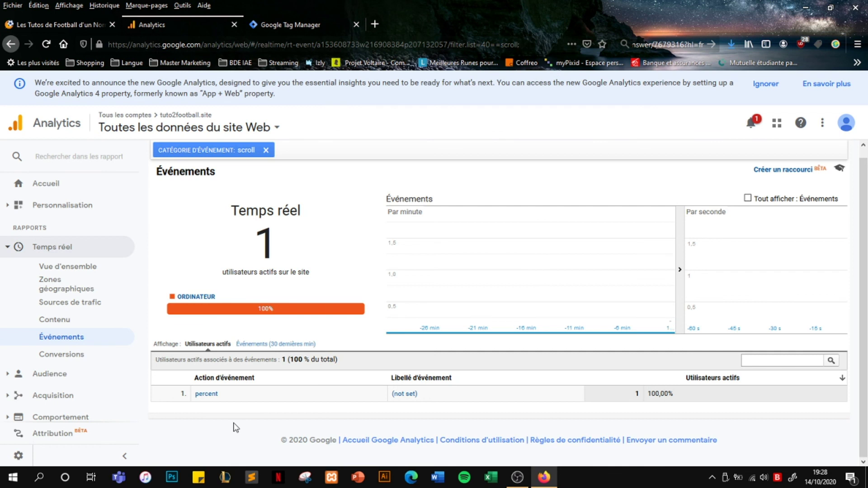
left_click(517, 477)
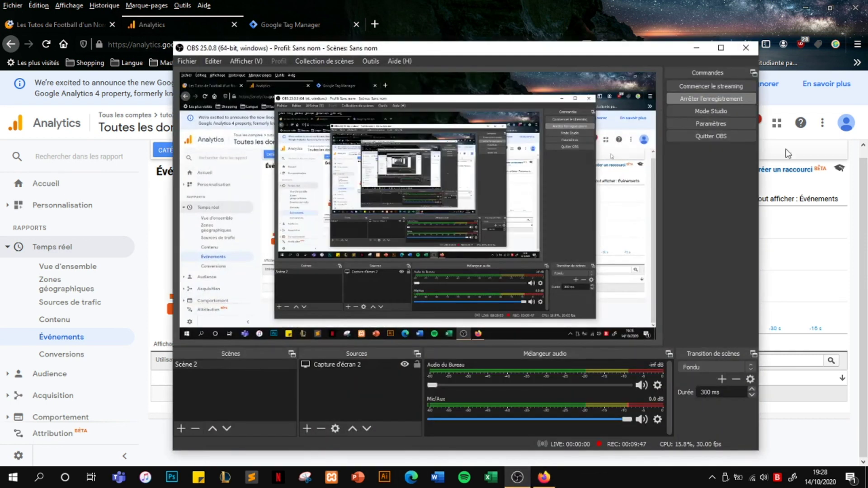